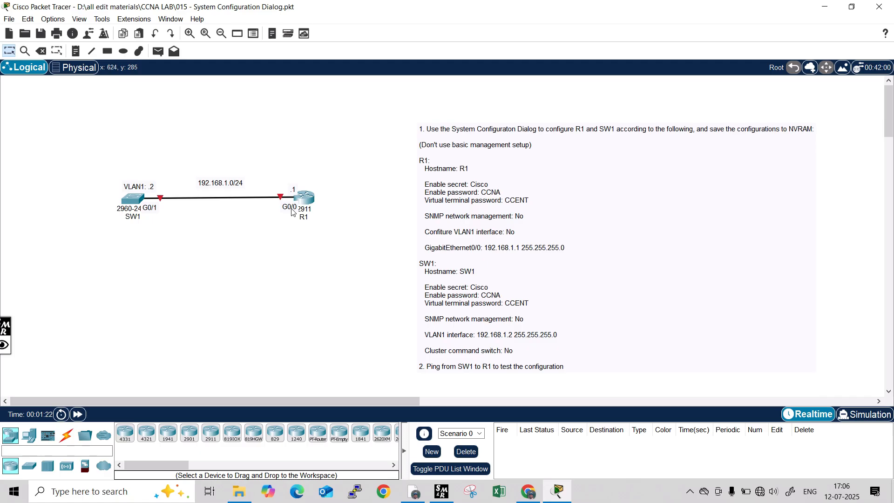
Open R1's CLI, enter privileged mode with en, type setup, and move the window top-left.
left_click_drag(291, 210, 288, 218)
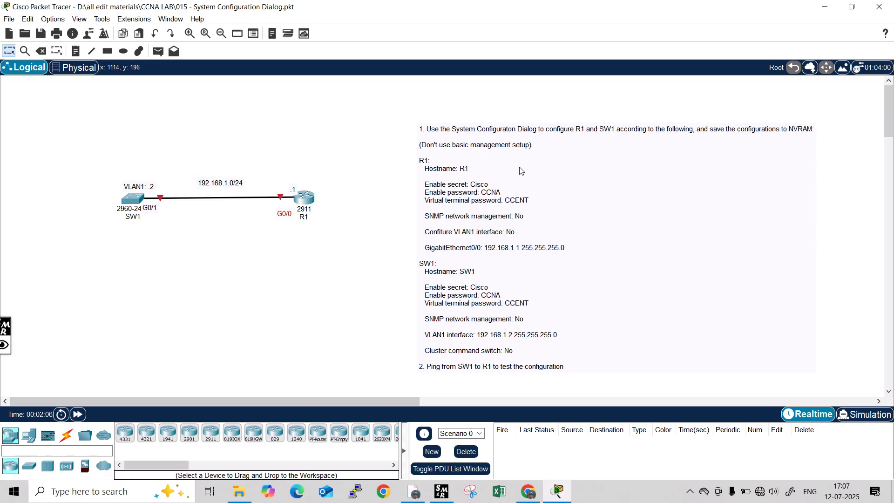
left_click(301, 214)
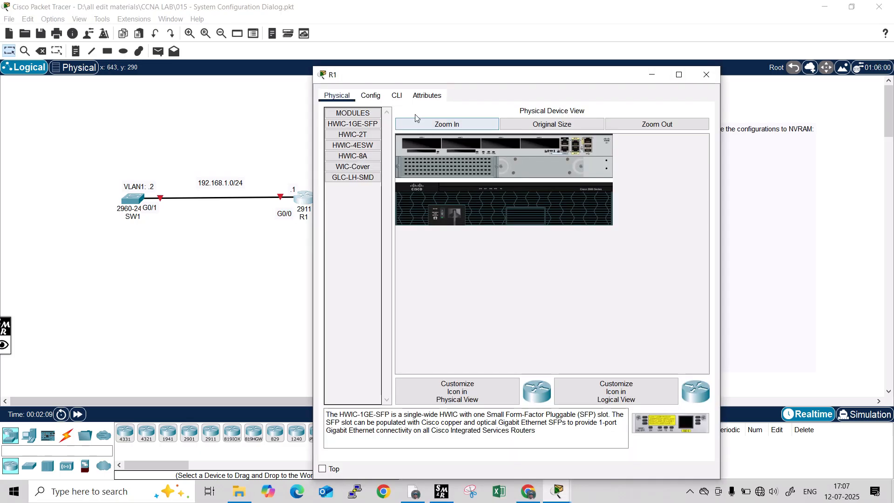
left_click(397, 96)
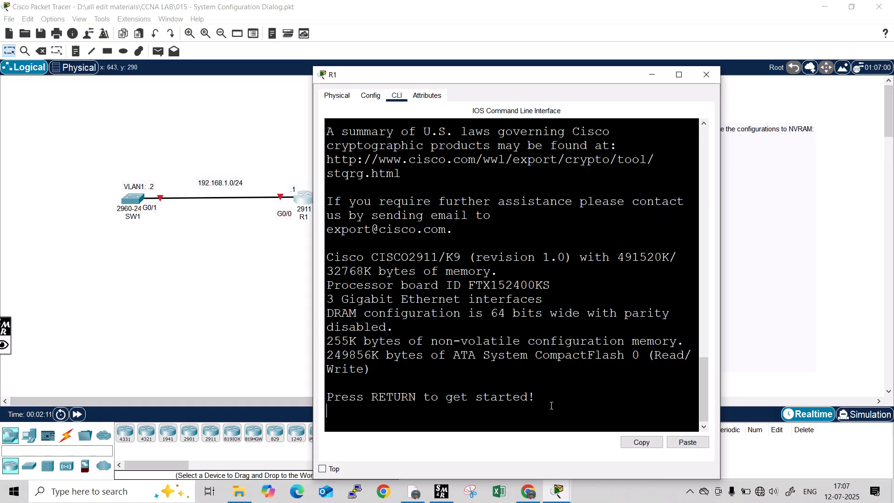
key("Return")
key("Return")
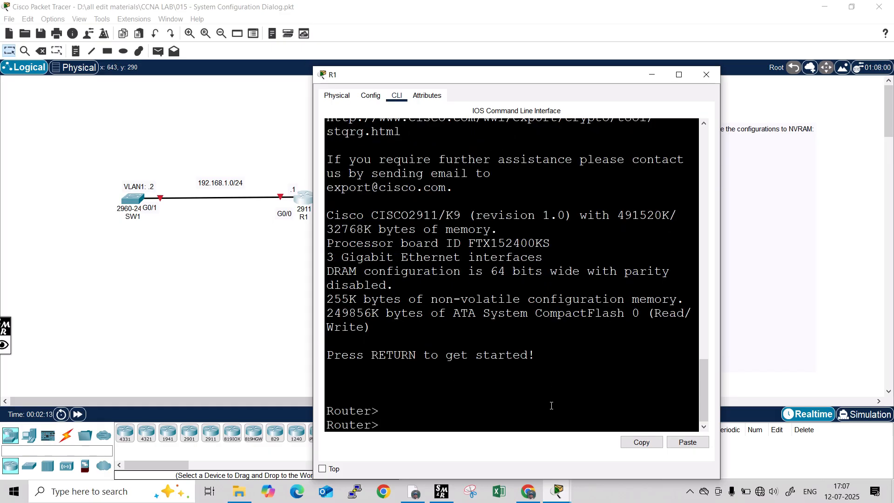
type("en")
key("Return")
type("setup")
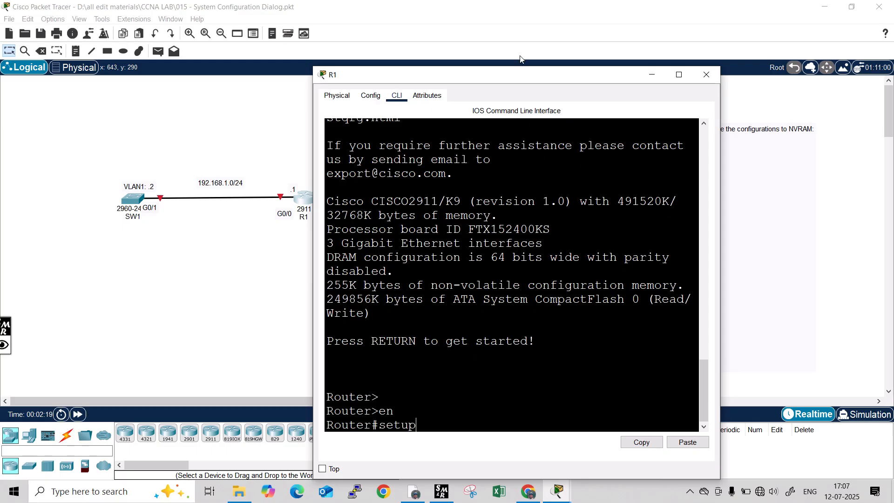
left_click_drag(516, 81, 209, 32)
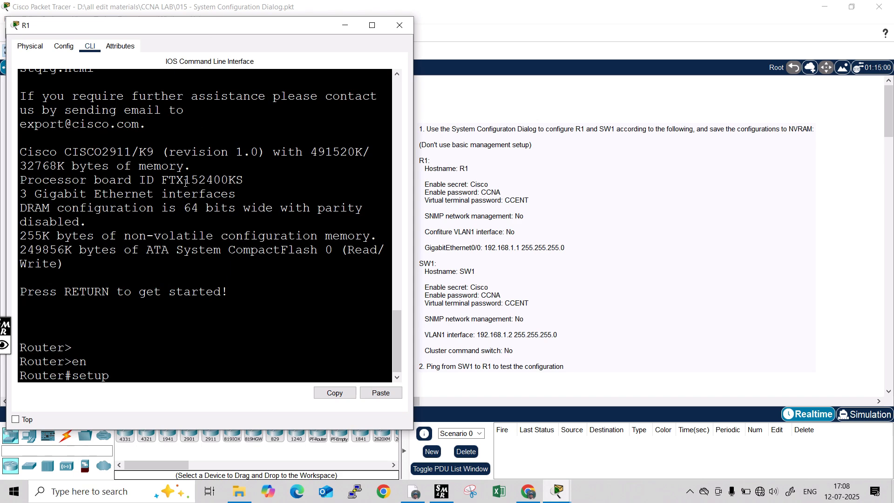
Run R1's setup, answer yes, decline basic management setup, and accept the interface summary.
key("Return")
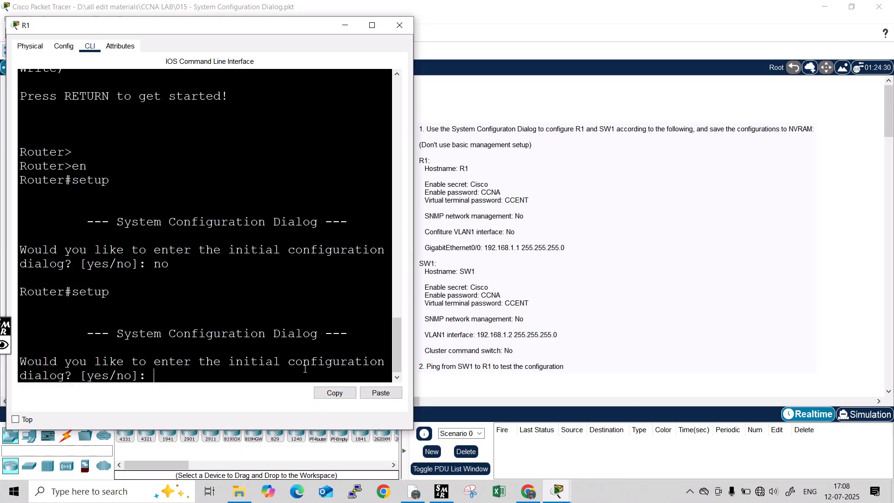
type("yes")
key("Return")
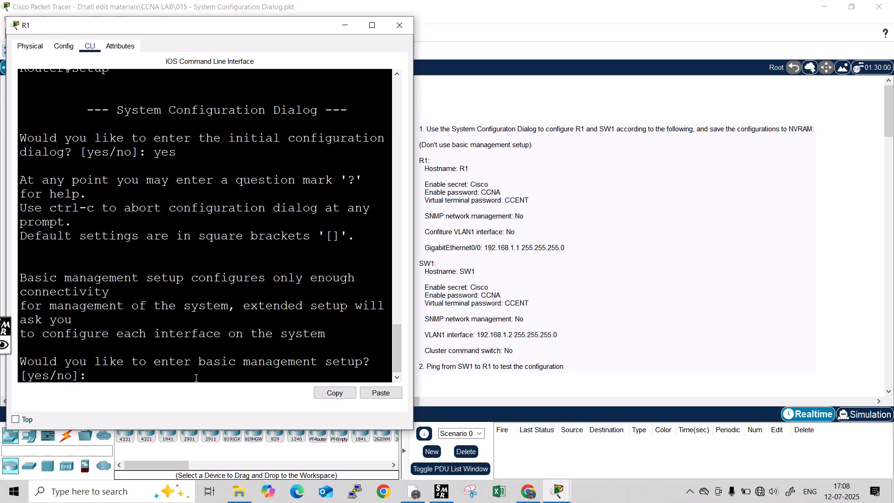
type("no")
key("Return")
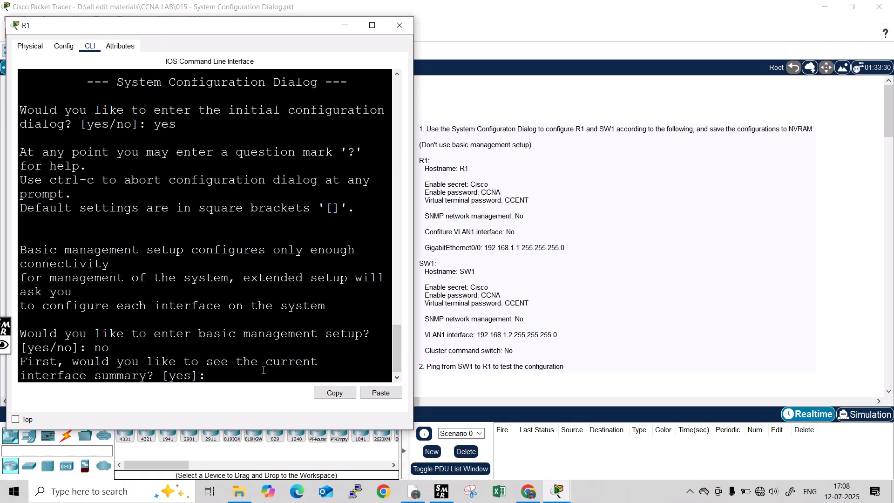
key("Return")
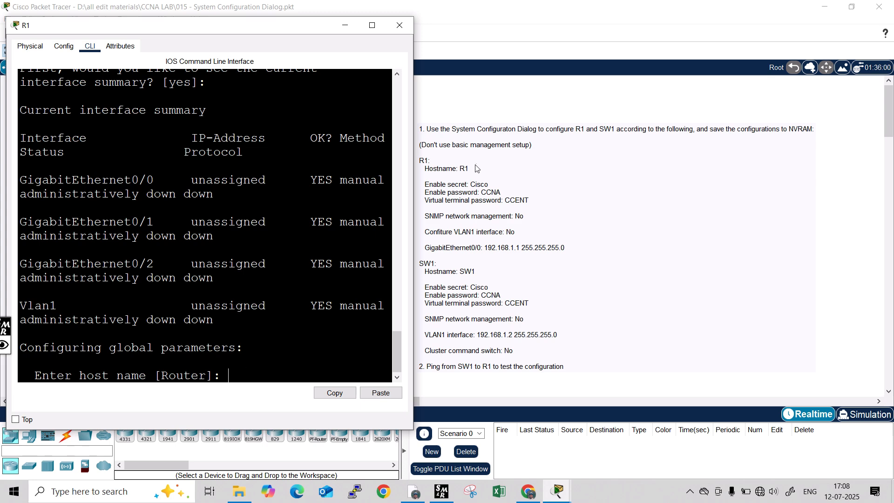
Set the router's host name to R1.
type("r")
key("BackSpace")
type("R1")
key("Return")
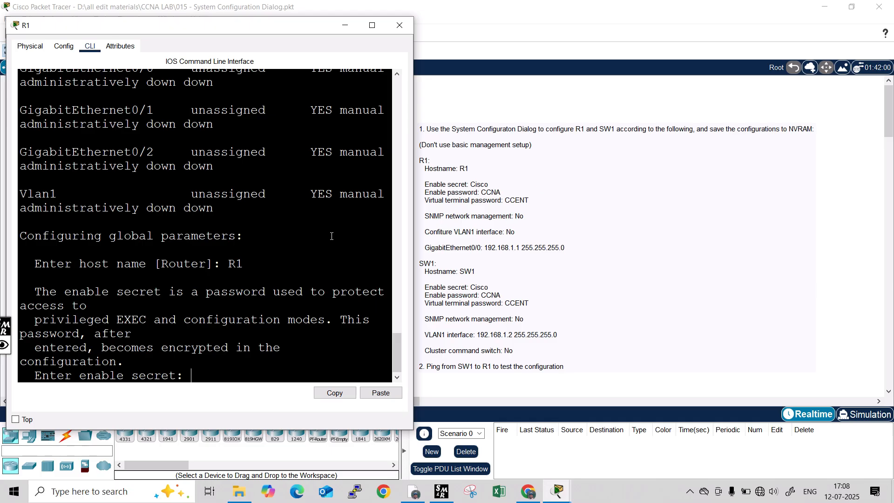
Enter the task's enable secret, enable password and virtual terminal password.
type("Cisco")
key("Return")
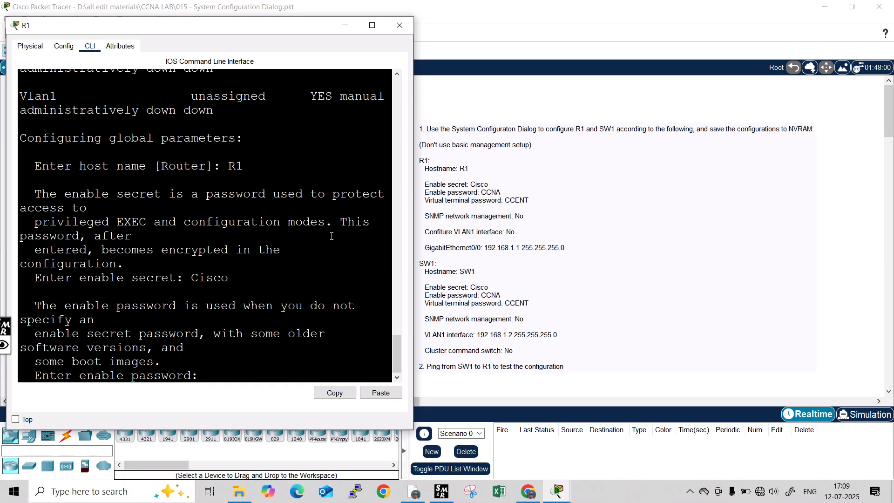
type("CCNA")
key("Return")
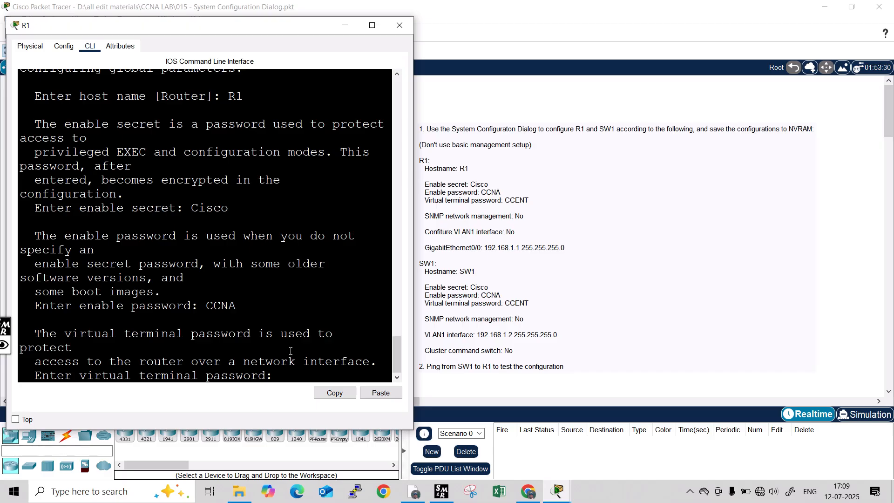
type("CCENT")
key("Return")
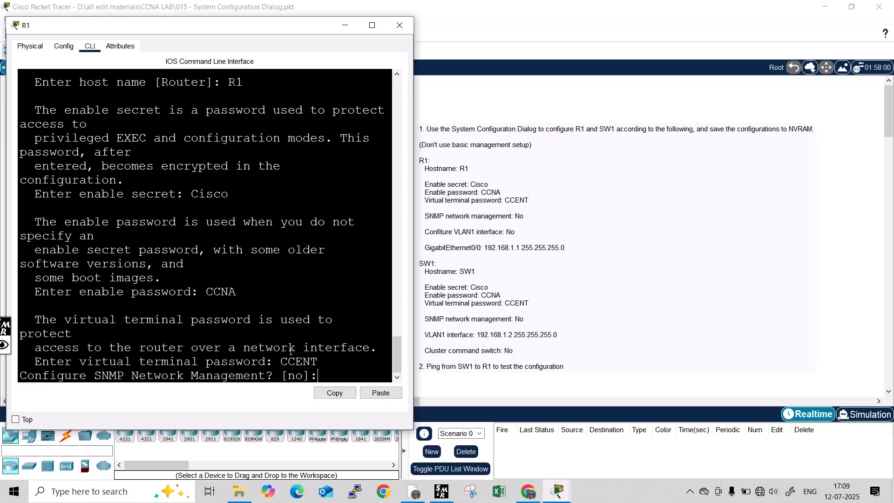
Decline SNMP network management and Vlan1 interface configuration.
type("no")
key("Return")
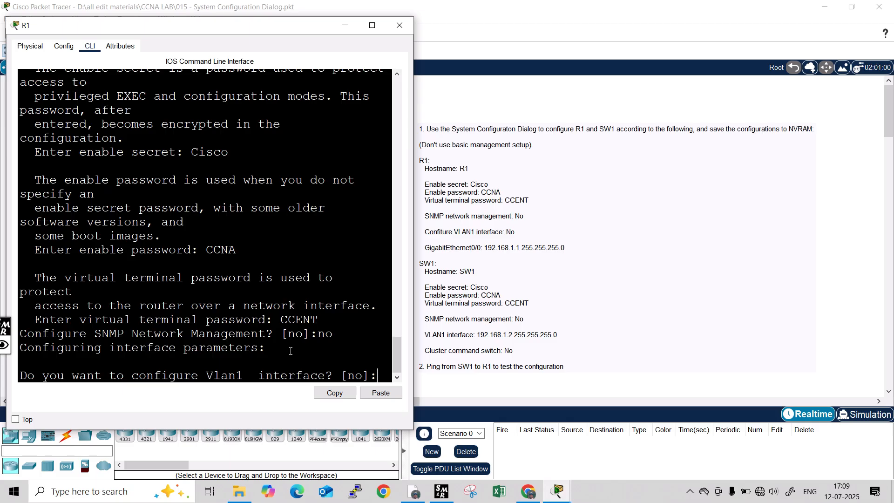
type("no")
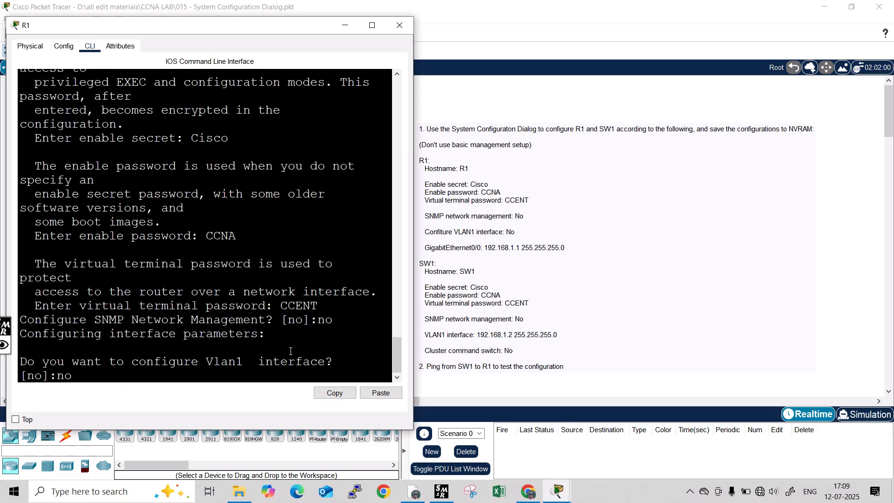
key("Return")
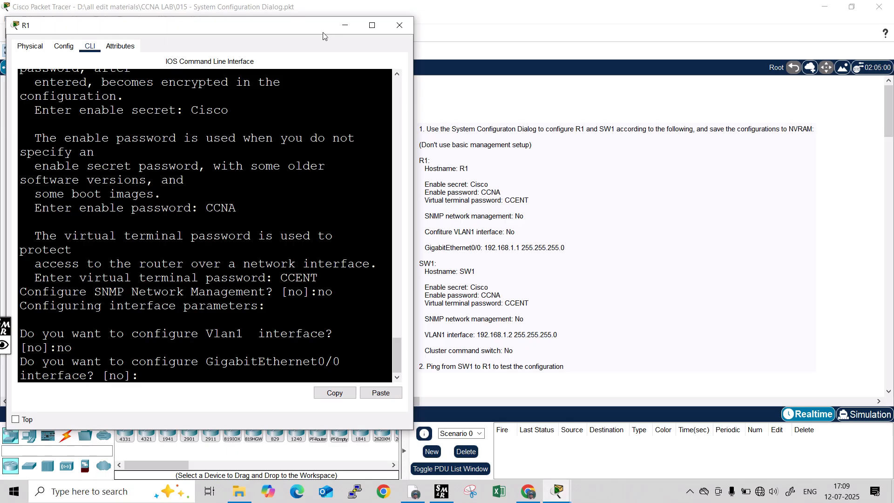
Give GigabitEthernet0/0 192.168.1.1 with the default 255.255.255.0 mask, skipping Gi0/1 and Gi0/2.
left_click_drag(324, 36, 715, 72)
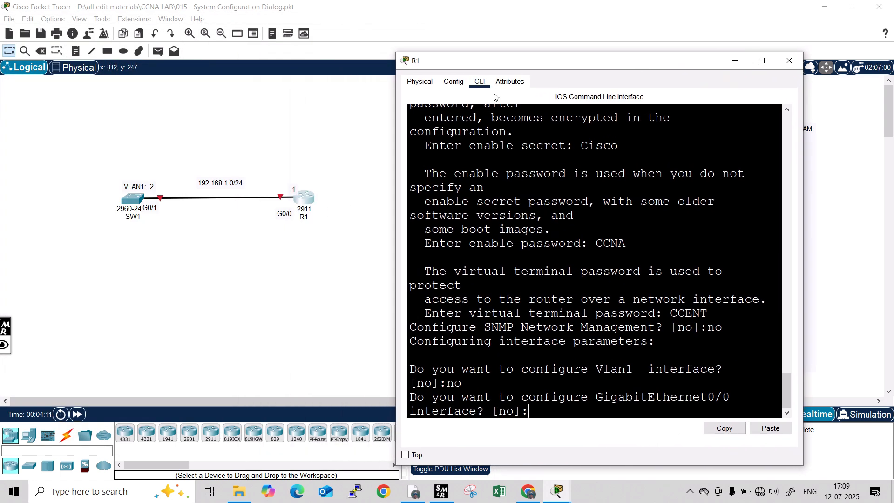
left_click_drag(525, 61, 89, 34)
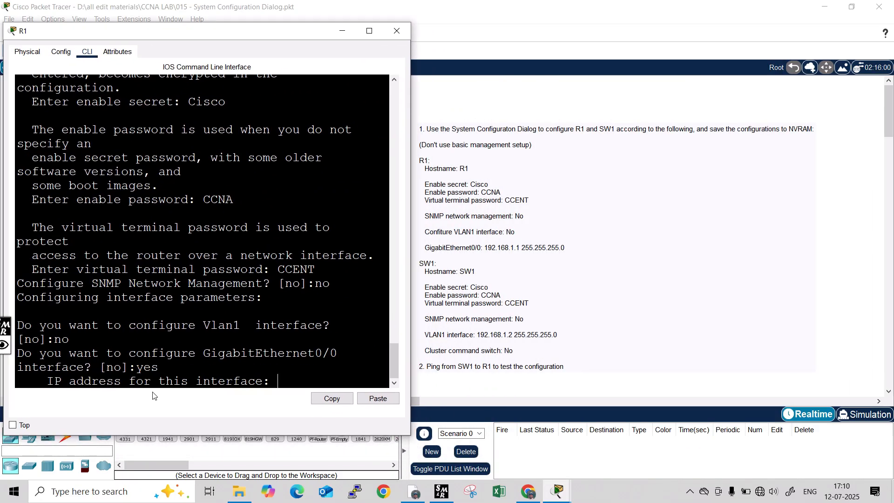
type("192.168.1.1")
key("Return")
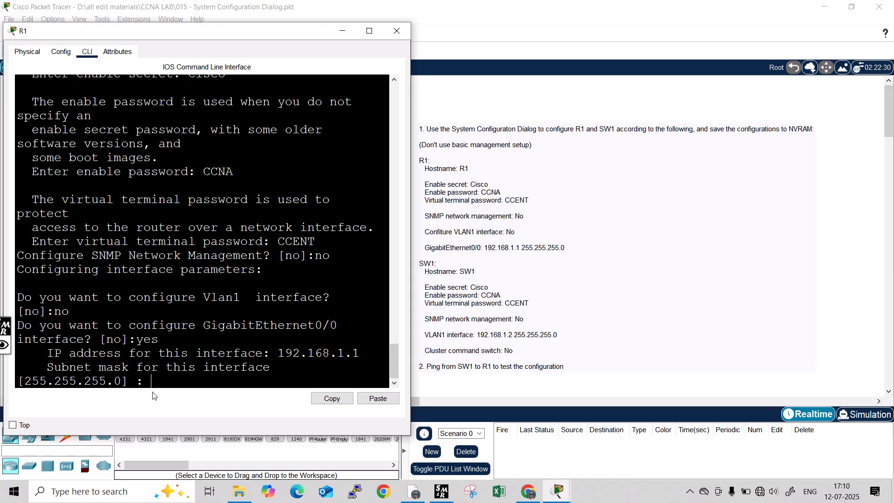
key("Return")
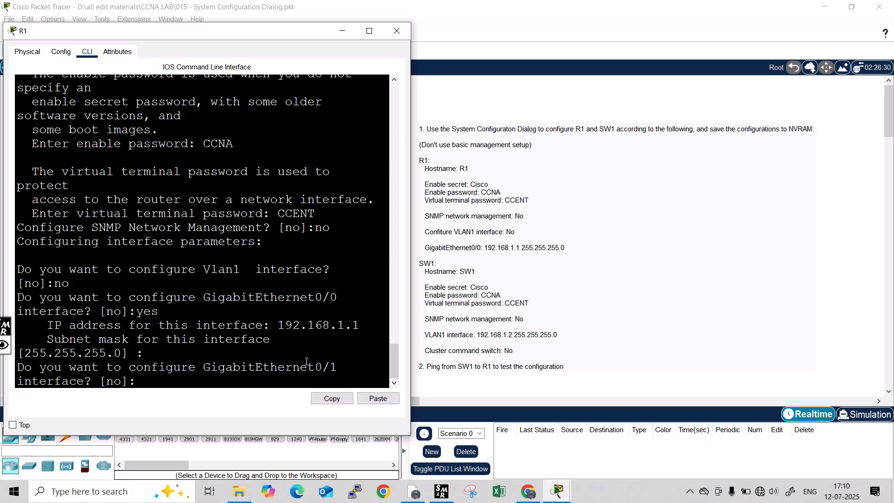
key("Return")
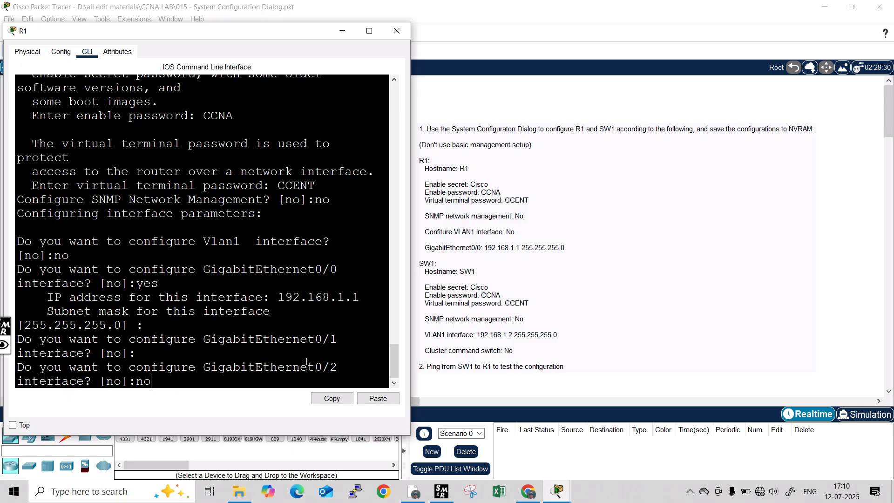
key("Return")
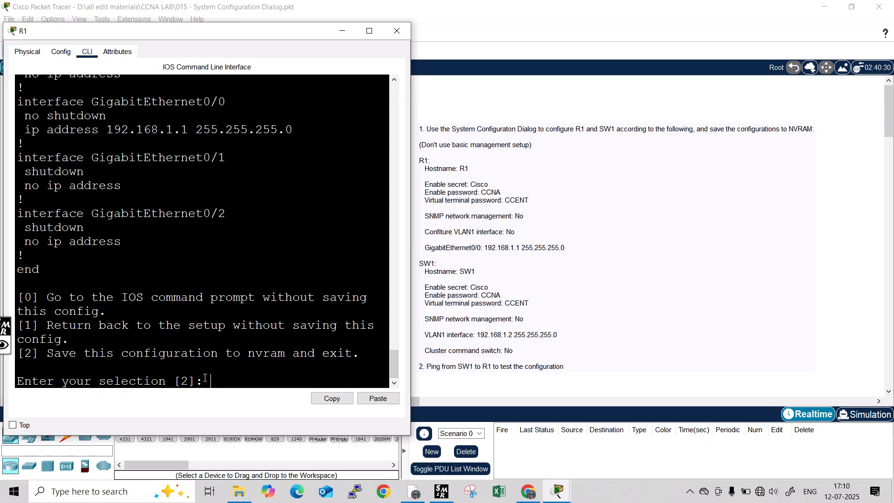
Save R1's configuration to NVRAM and run show startup-config using Tab completion.
key("Return")
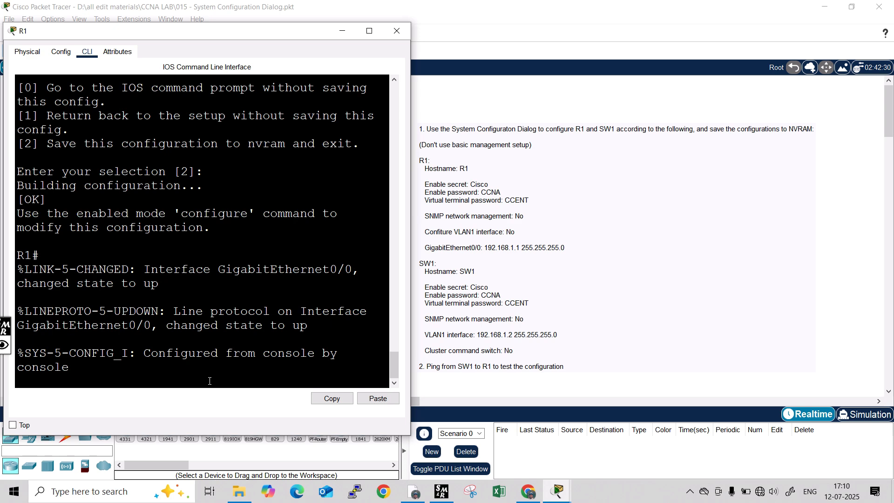
key("Return")
type("sho")
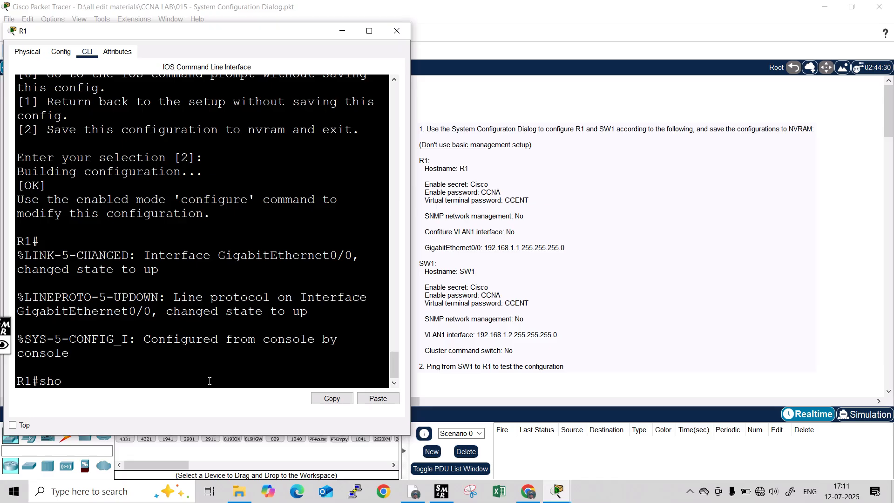
type(" se")
key("Tab")
key("BackSpace")
key("Tab")
type("t")
key("Tab")
type("a")
key("BackSpace")
key("BackSpace")
key("BackSpace")
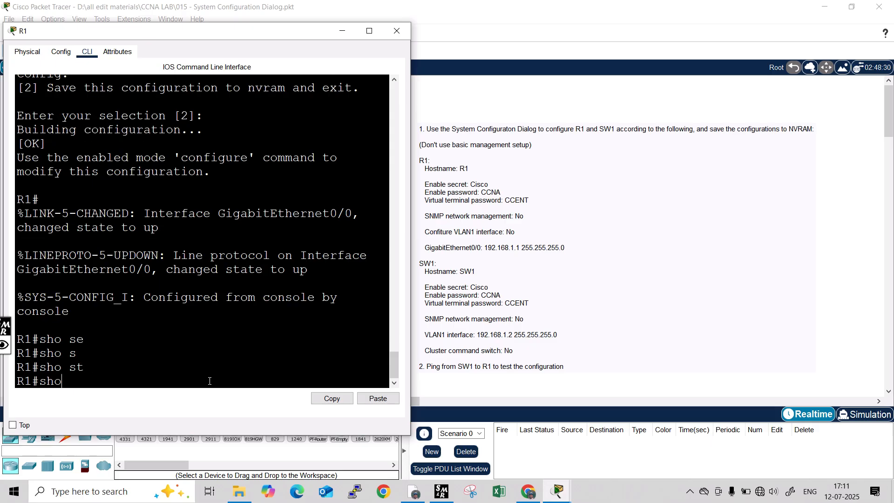
key("Tab")
type("sta")
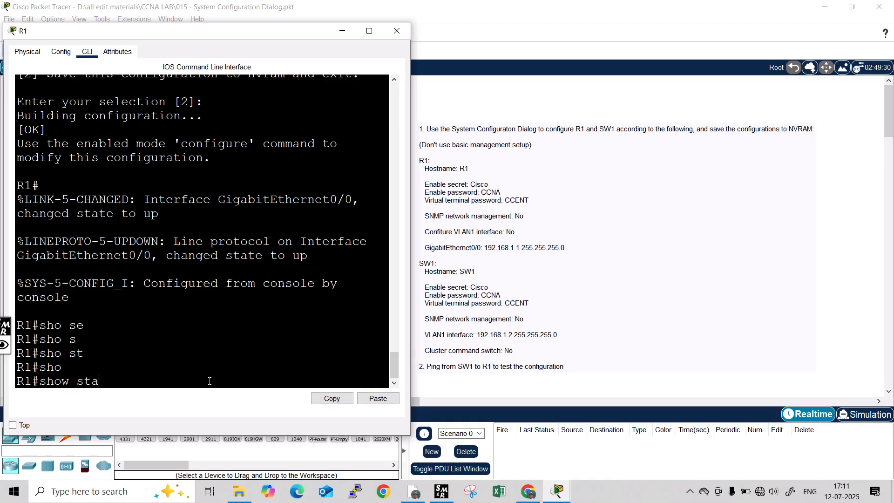
type("rt")
key("Tab")
key("Return")
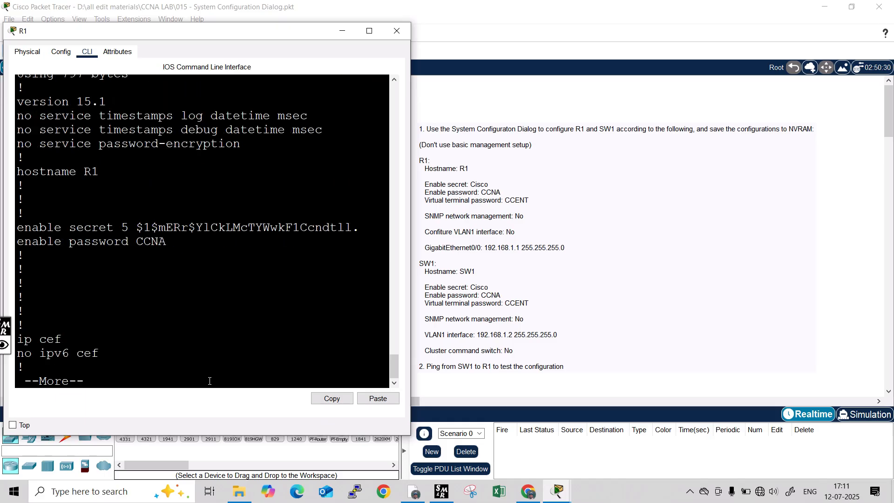
Maximize R1's console, page the startup configuration to its end, then minimize the window.
left_click(367, 30)
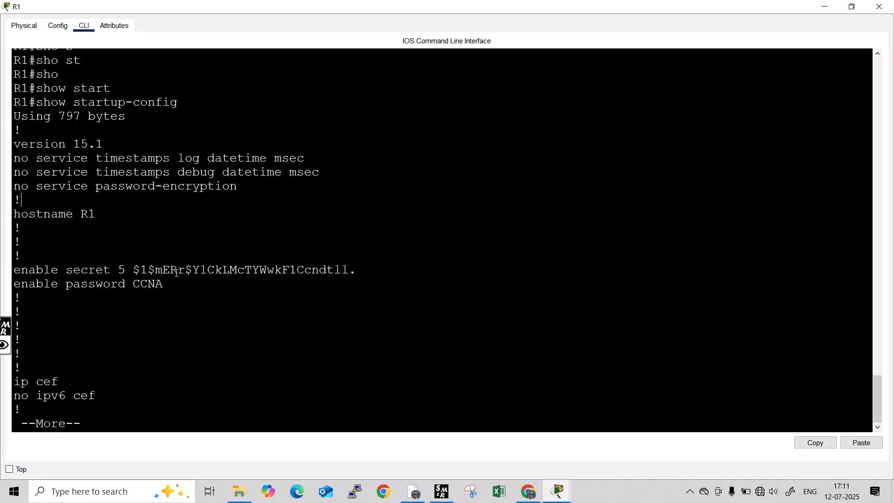
left_click_drag(137, 269, 368, 275)
left_click(231, 284)
key("Return")
key("Return")
key("Return")
key("Return")
key("Return")
key("Return")
key("Return")
key("Return")
key("Return")
key("Return")
key("Return")
key("Return")
key("Return")
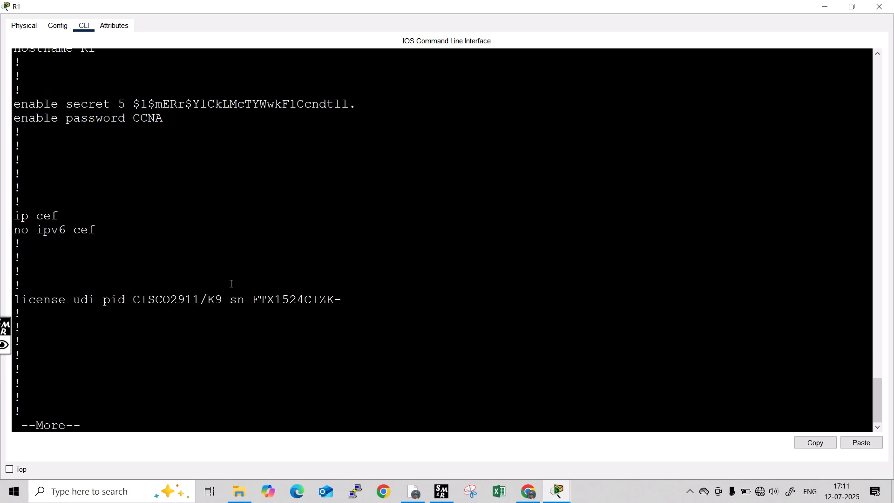
key("Return")
key("Return")
key("Return")
key("Return")
key("Return")
key("Return")
key("Return")
key("Return")
key("Return")
key("Return")
key("Return")
key("Return")
key("Return")
key("Return")
key("Return")
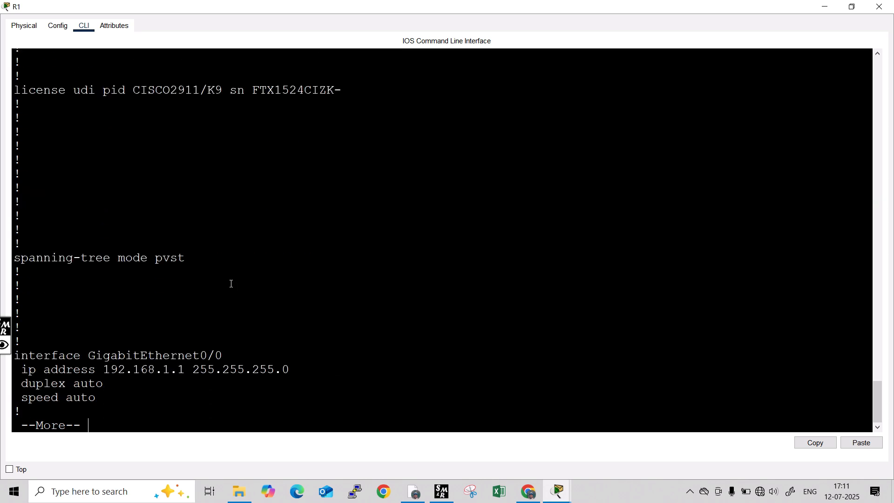
key("Return")
key("Return")
key("Return")
key("Return")
key("Return")
key("Return")
key("Return")
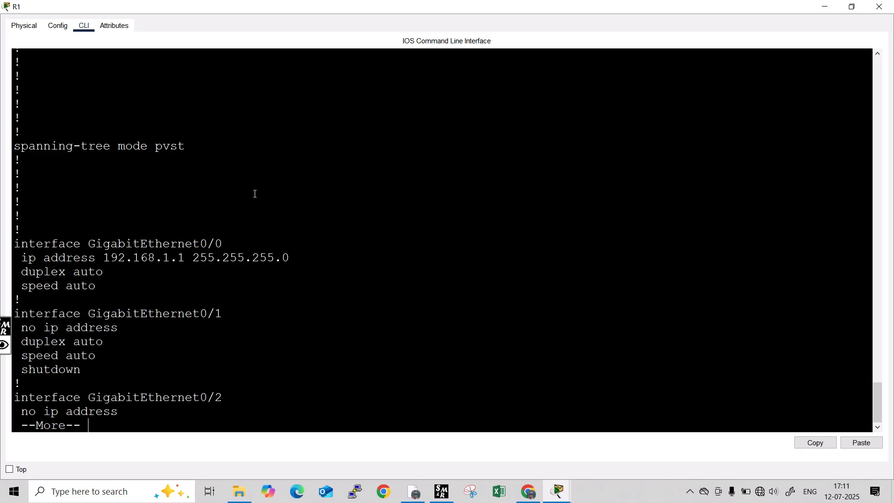
key("Return")
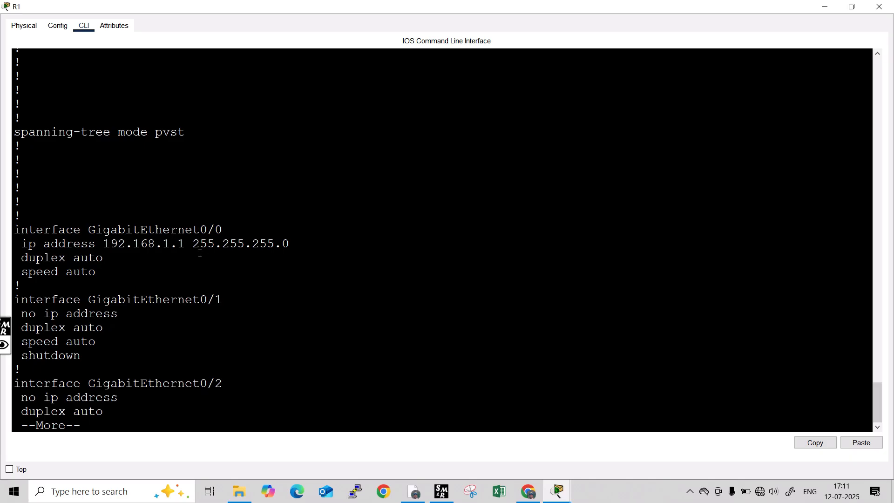
key("Return")
key("Return")
key("Return")
key("Return")
key("Return")
key("Return")
key("Return")
key("Return")
key("Return")
key("Return")
key("Return")
key("Return")
key("Return")
key("Return")
key("Return")
key("Return")
key("Return")
key("Return")
key("Return")
key("Return")
key("Return")
key("Return")
key("Return")
key("Return")
key("Return")
key("Return")
key("Return")
key("Return")
key("Return")
key("Return")
key("Return")
key("Return")
key("Return")
key("Return")
key("Return")
key("Return")
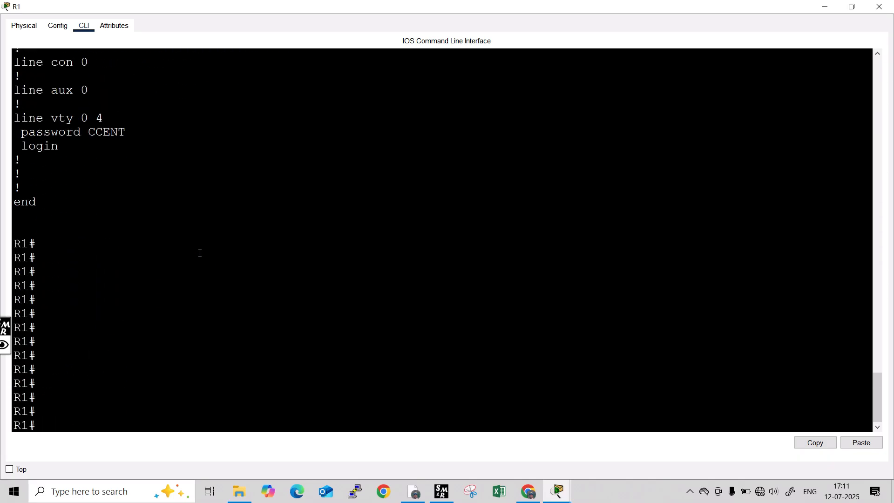
left_click(825, 7)
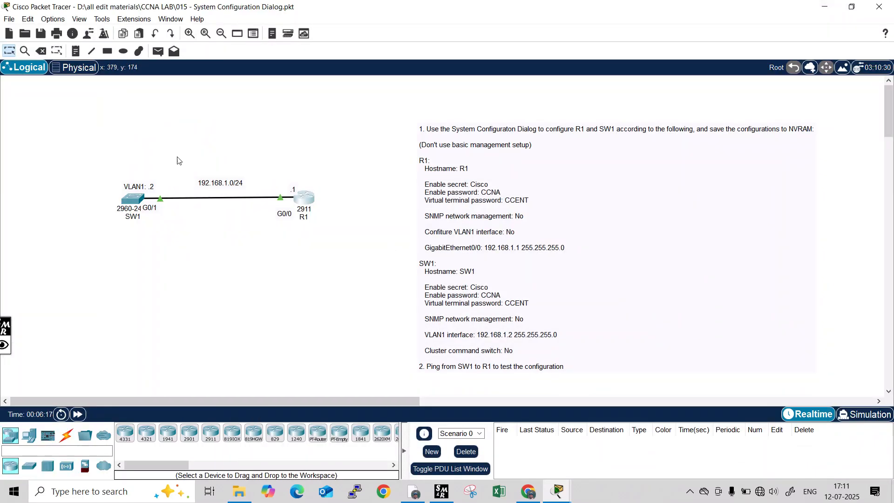
Open SW1's CLI, move its window left, enter privileged mode with en, and type setup.
left_click(137, 201)
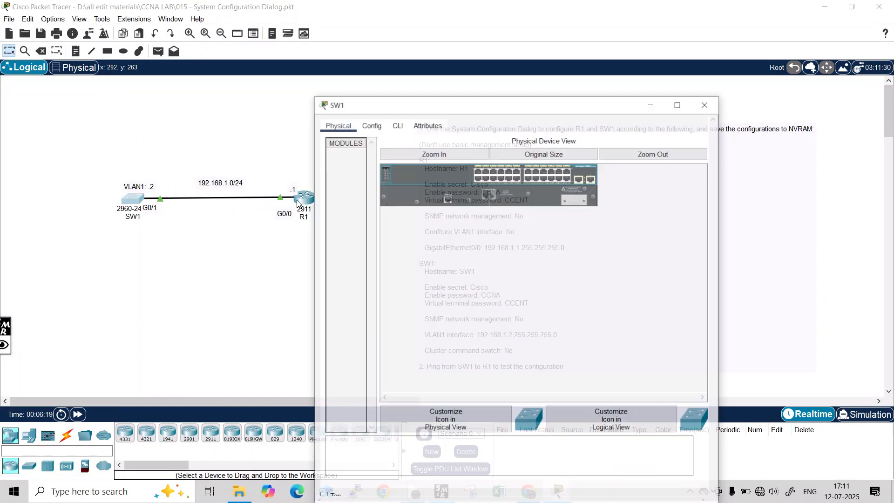
left_click(398, 96)
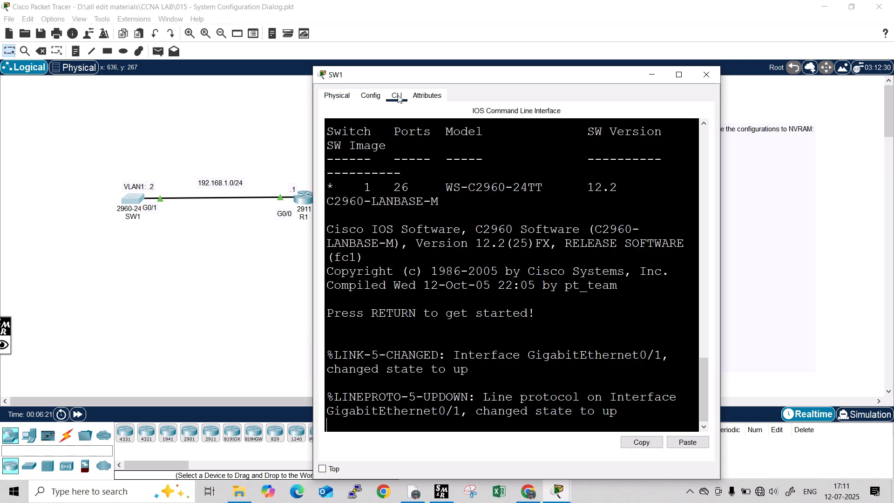
left_click_drag(355, 75, 75, 43)
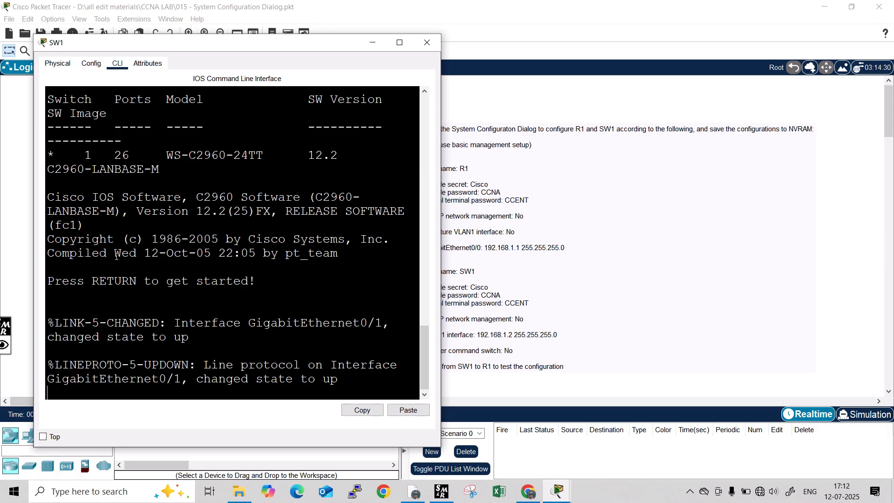
left_click_drag(346, 51, 307, 43)
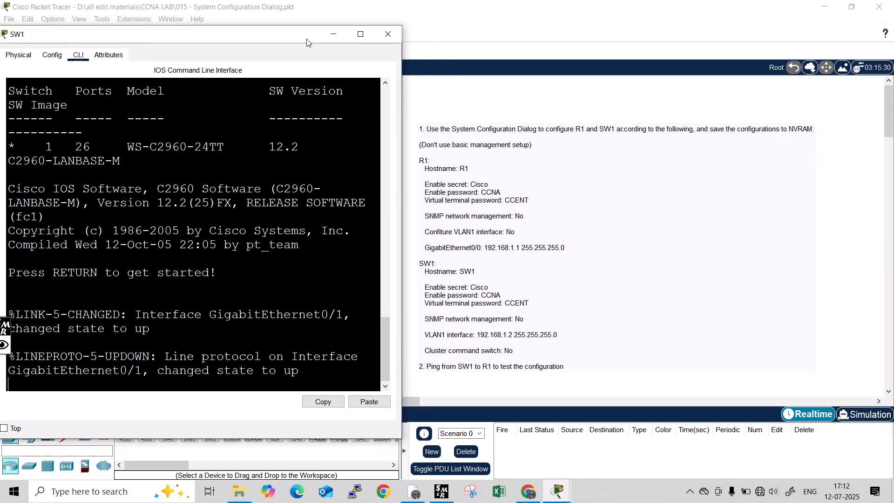
key("Return")
key("Return")
type("en")
key("Return")
key("Return")
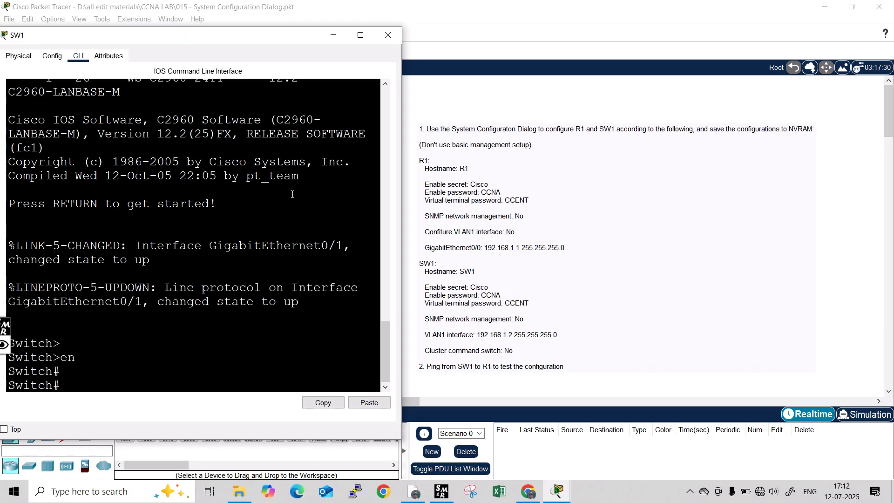
type("setup")
Launch SW1's setup dialog, answer yes, decline basic management, and accept the interface summary.
key("Return")
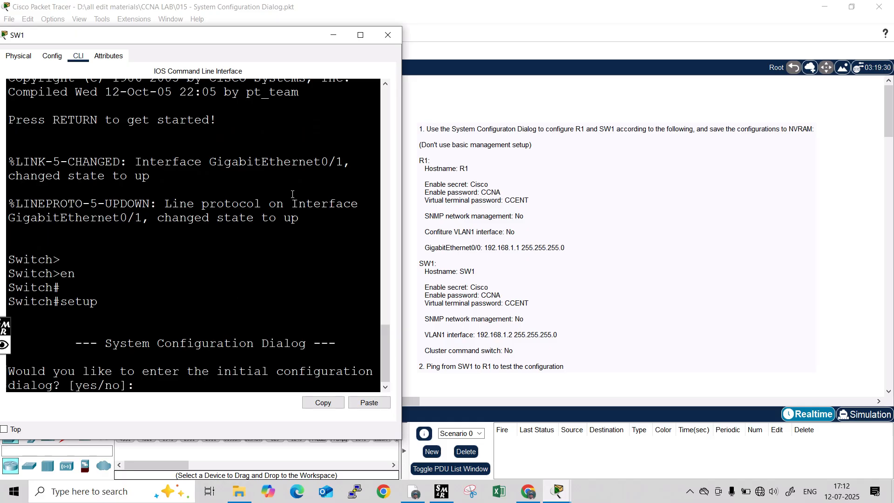
type("yes")
key("Return")
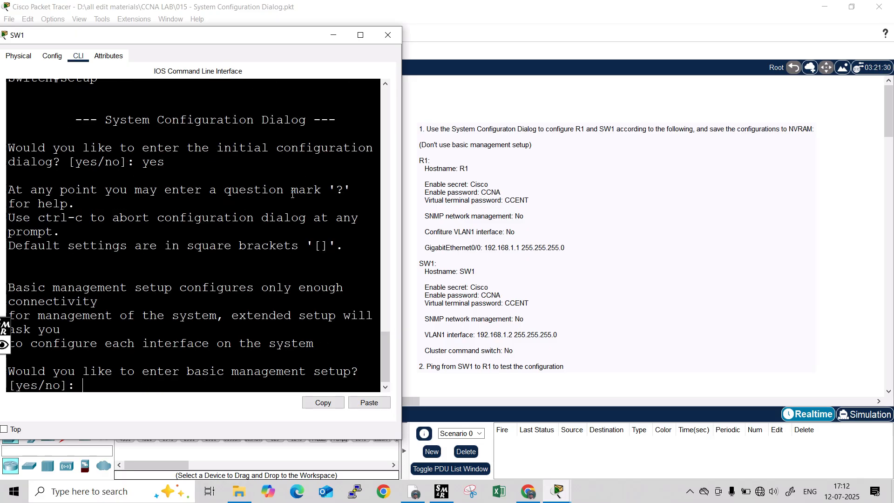
type("no")
key("Return")
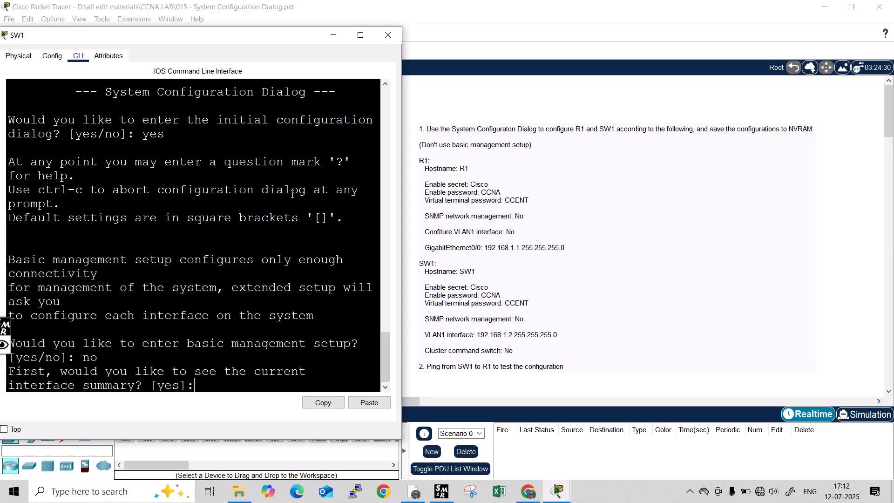
key("Return")
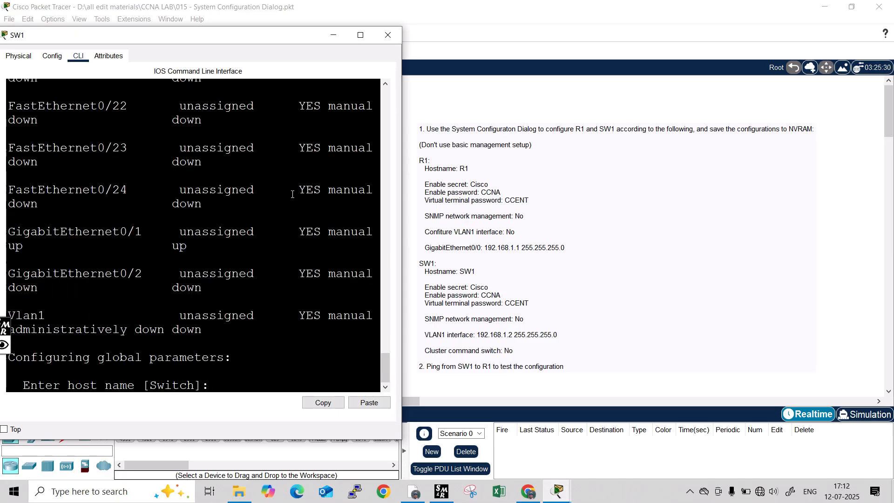
Set the host name SW1 and enter the task's enable secret.
type("SW1")
key("Return")
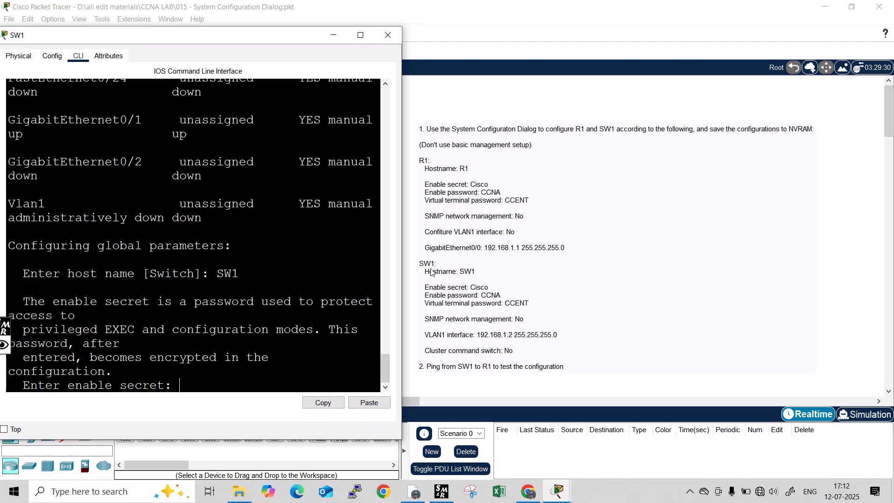
type("Cisco")
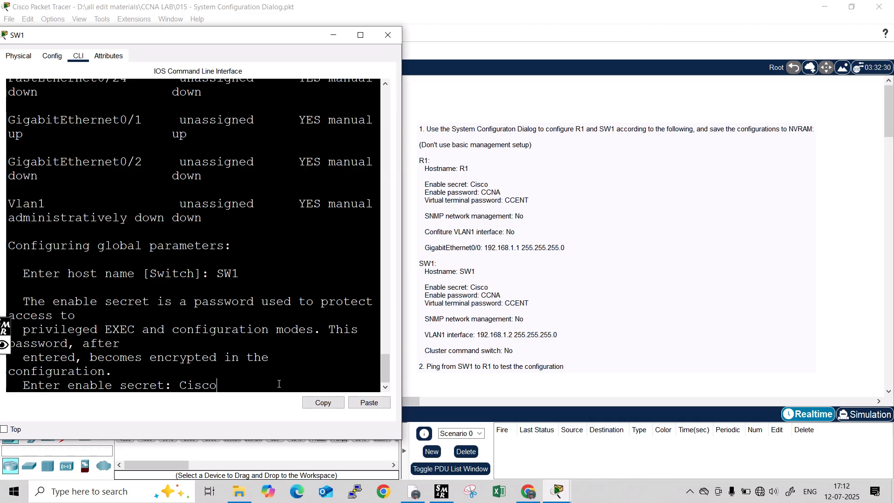
key("Return")
Enter the enable and virtual terminal passwords, then decline SNMP management.
type("C")
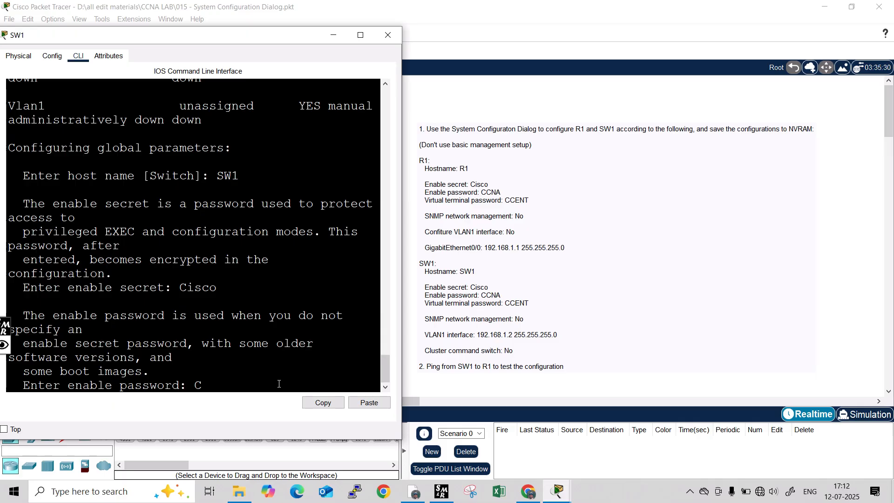
type("CNA")
key("Return")
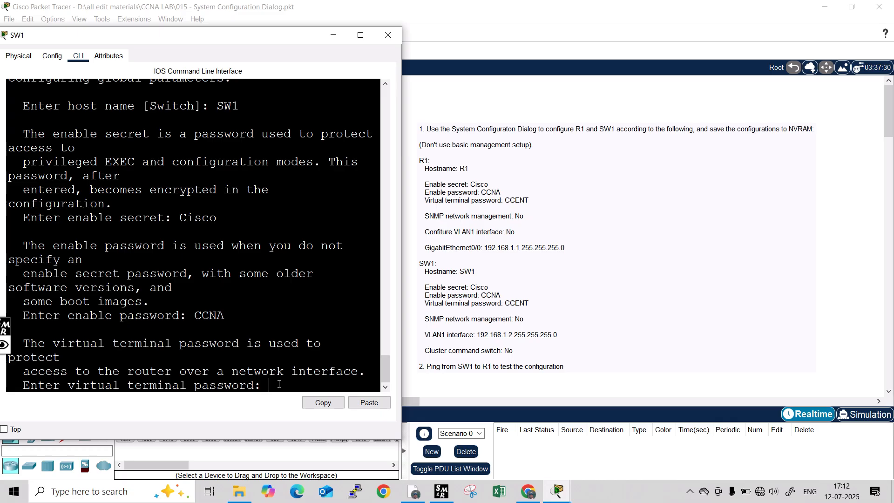
type("CCEN")
type("T")
key("Return")
type("no")
key("Return")
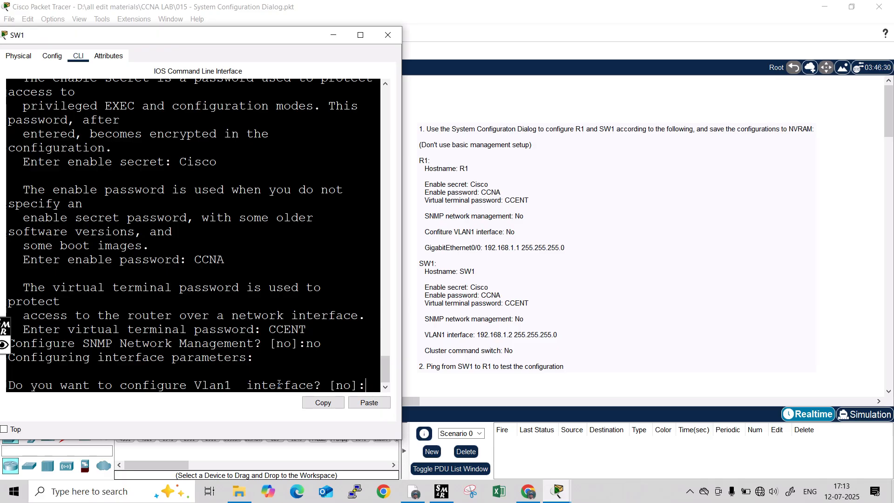
Configure Vlan1 with address 192.168.1.2 and the default 255.255.255.0 mask.
type("yes")
key("Return")
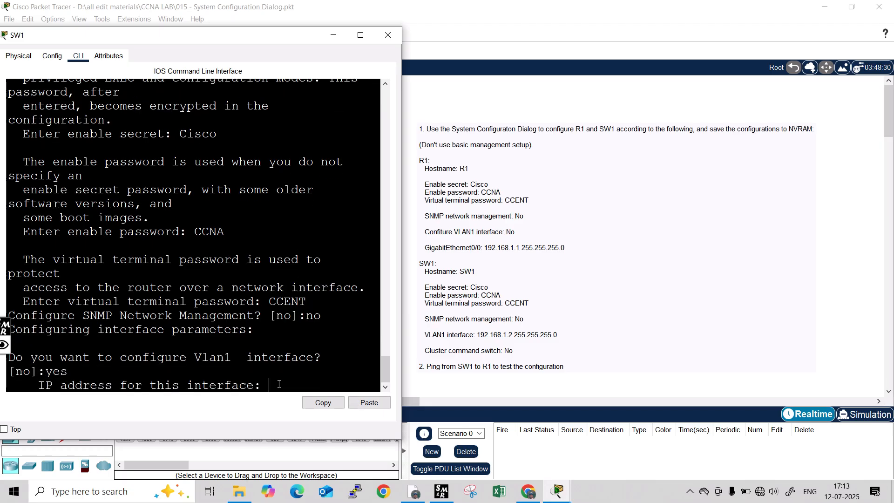
type("192.168.1.2")
key("Return")
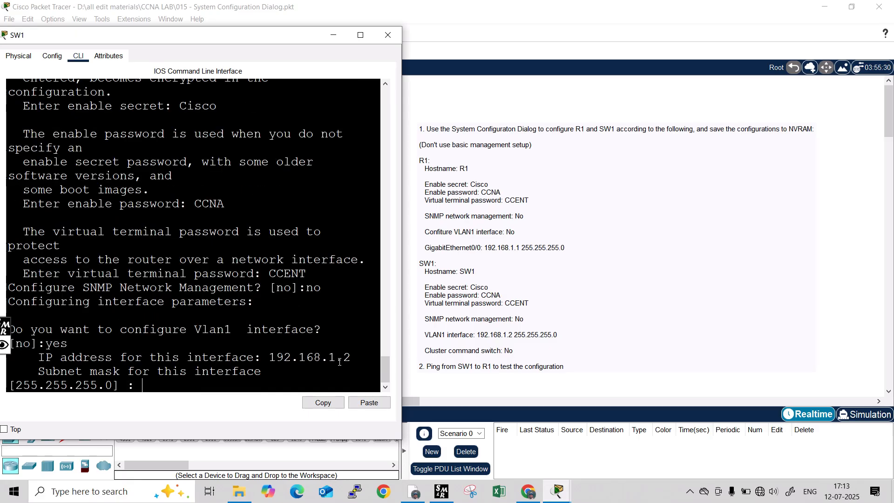
key("Return")
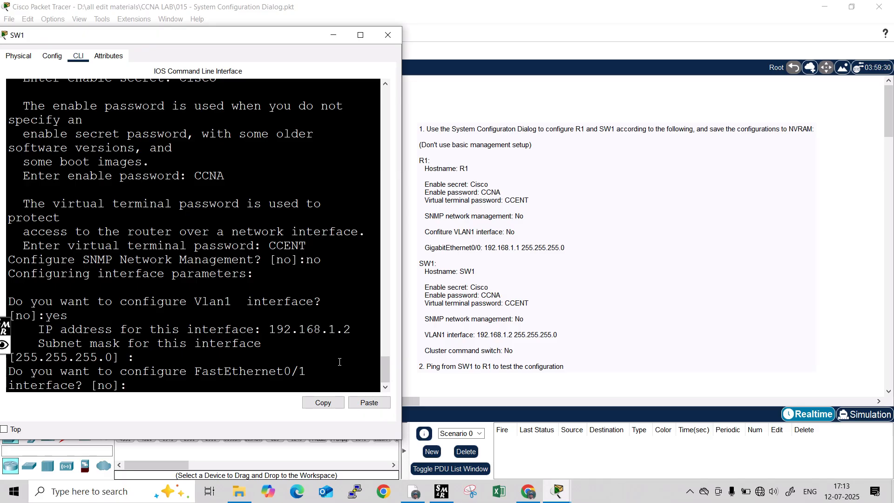
Skip FastEthernet0/1–0/3 and the remaining ports, and decline being a cluster command switch.
type("no")
key("Return")
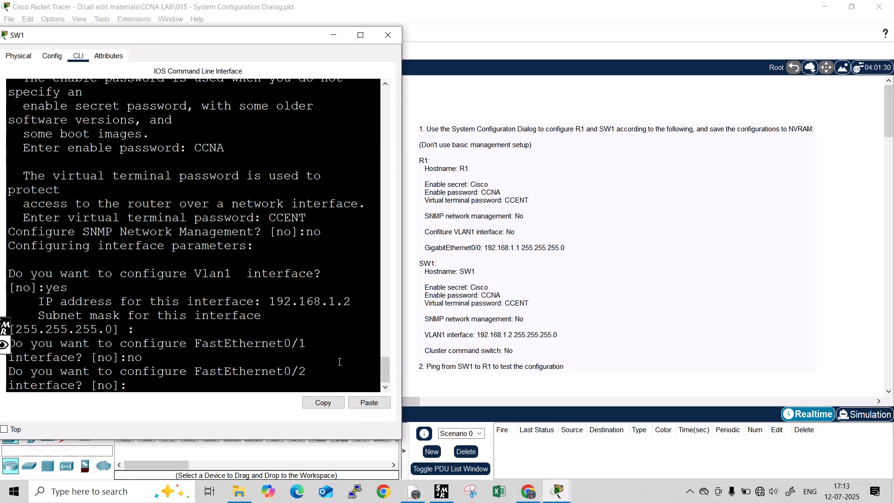
type("no")
key("Return")
type("no")
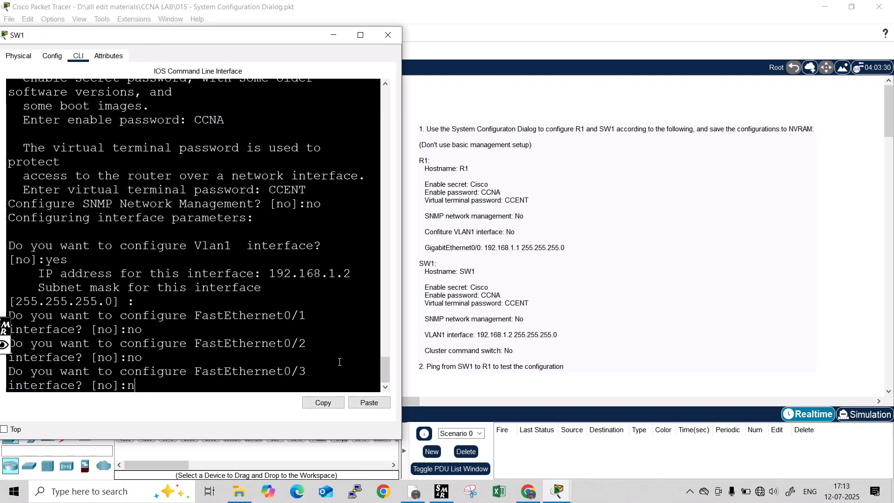
key("Return")
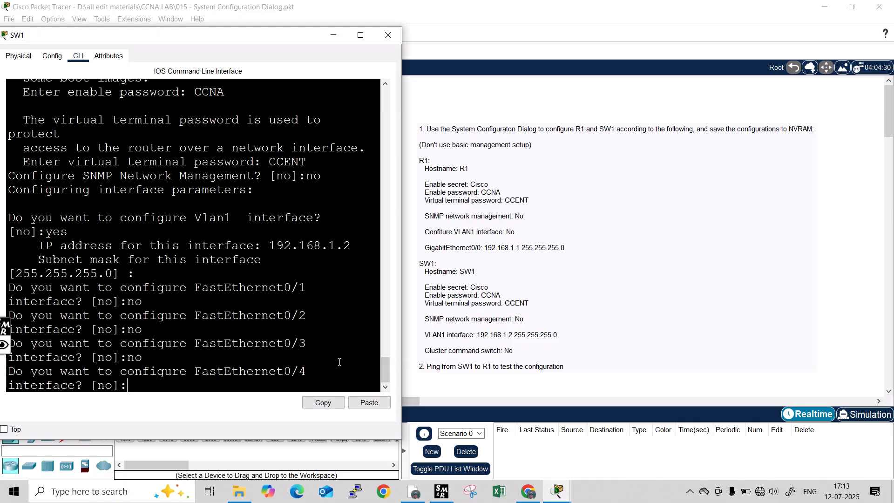
key("Return")
key("Return")
key("Return")
key("Return")
key("Return")
key("Return")
key("Return")
key("Return")
key("Return")
key("Return")
key("Return")
key("Return")
key("Return")
key("Return")
key("Return")
key("Return")
key("Return")
key("Return")
key("Return")
key("Return")
key("Return")
key("Return")
key("Return")
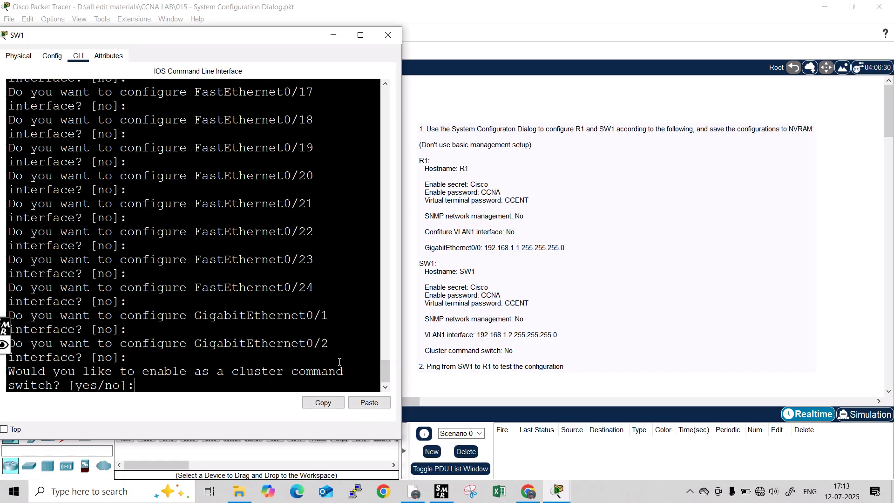
key("Return")
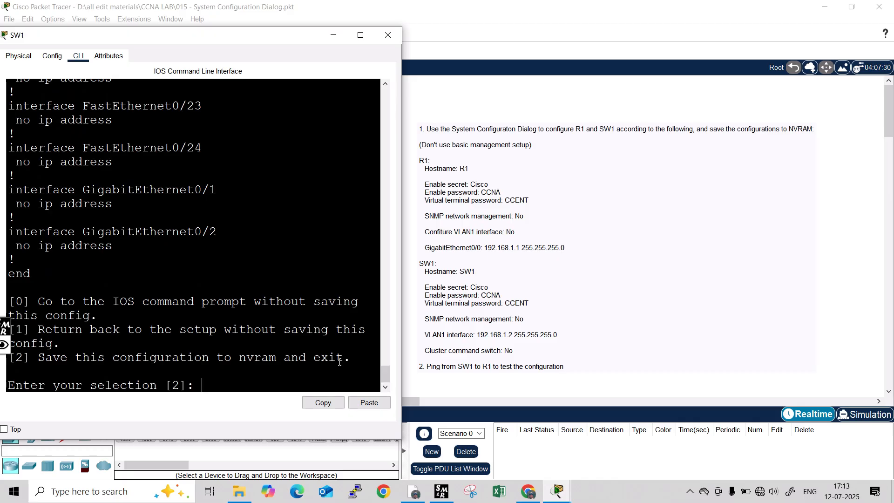
Save SW1's configuration to NVRAM and run show startup-config.
key("Return")
key("Return")
key("Return")
key("Return")
key("Return")
key("Return")
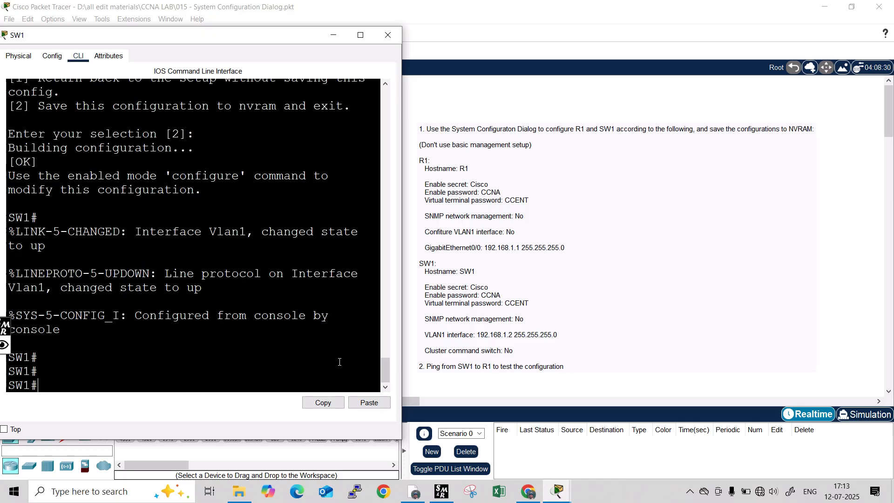
type("s")
type("w star")
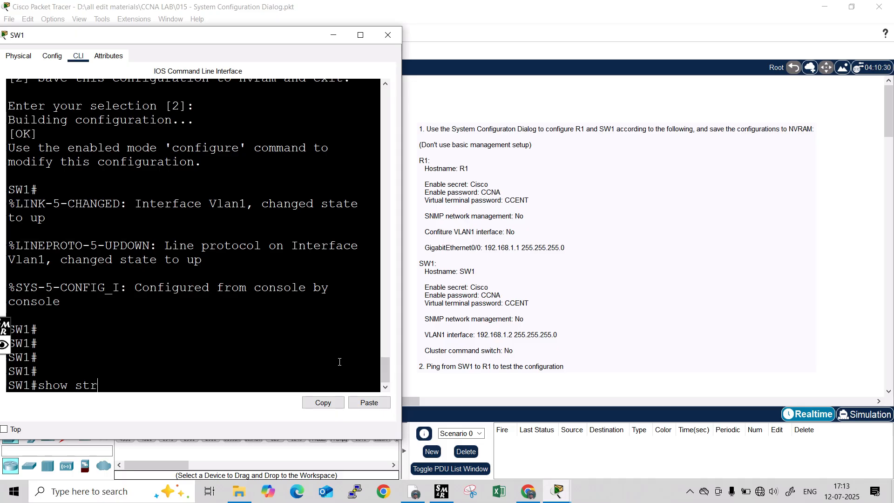
type("t")
key("Tab")
key("BackSpace")
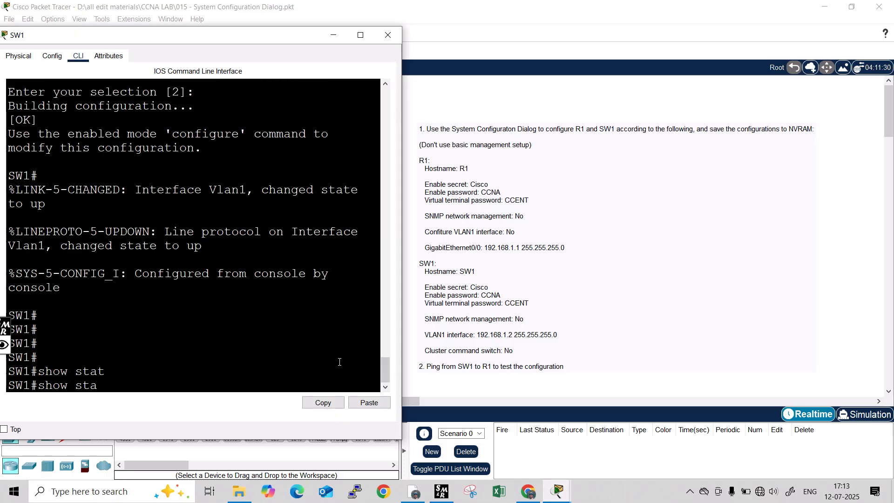
key("Tab")
key("Return")
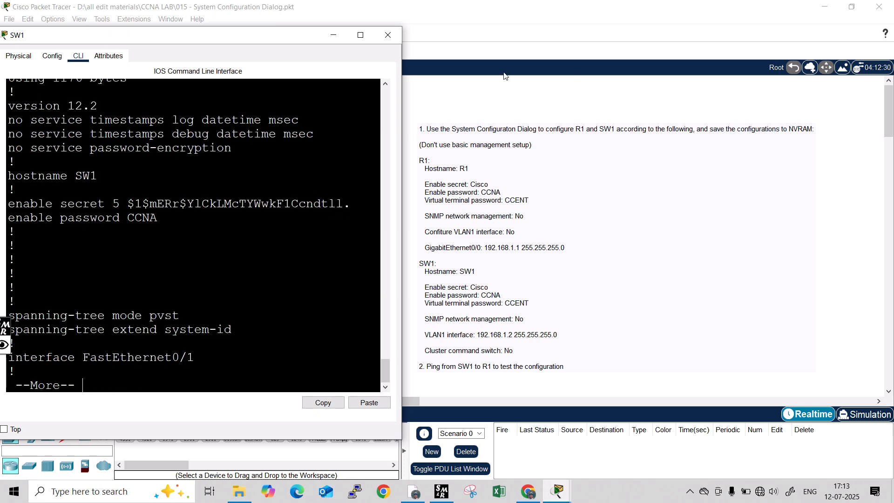
Maximize SW1's console, page through confirming hostname SW1 and Vlan1 192.168.1.2, then close it.
left_click(359, 35)
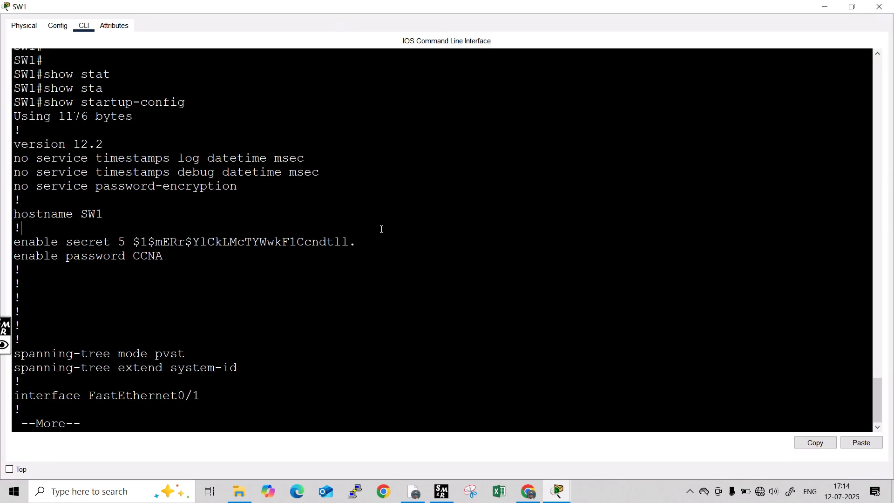
key("Return")
key("Return")
key("Return")
key("Return")
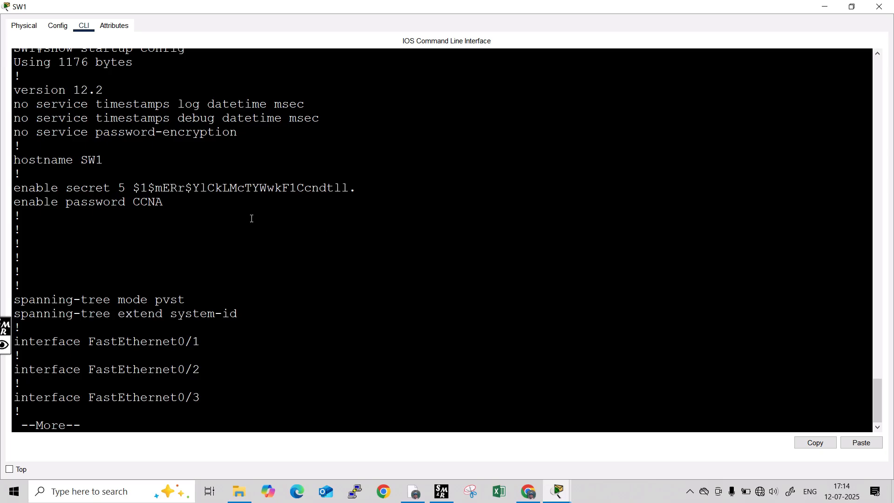
double_click(82, 160)
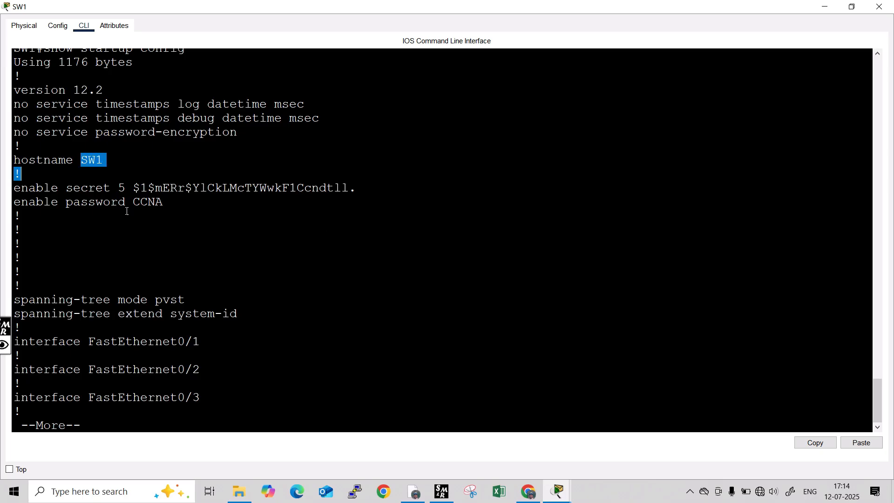
left_click(99, 211)
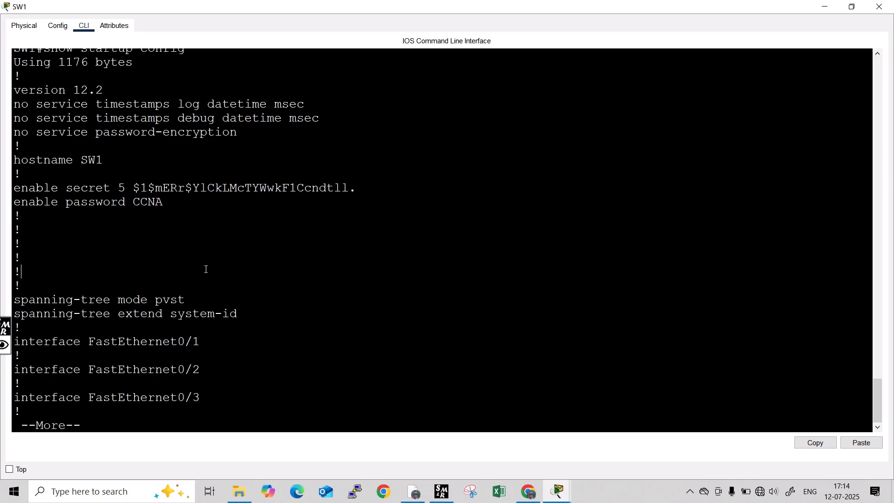
key("Return")
key("Return")
key("Return")
key("Return")
key("Return")
key("Return")
key("Return")
key("Return")
key("Return")
key("Return")
key("Return")
key("Return")
key("Return")
key("Return")
key("Return")
key("Return")
key("Return")
key("Return")
key("Return")
key("Return")
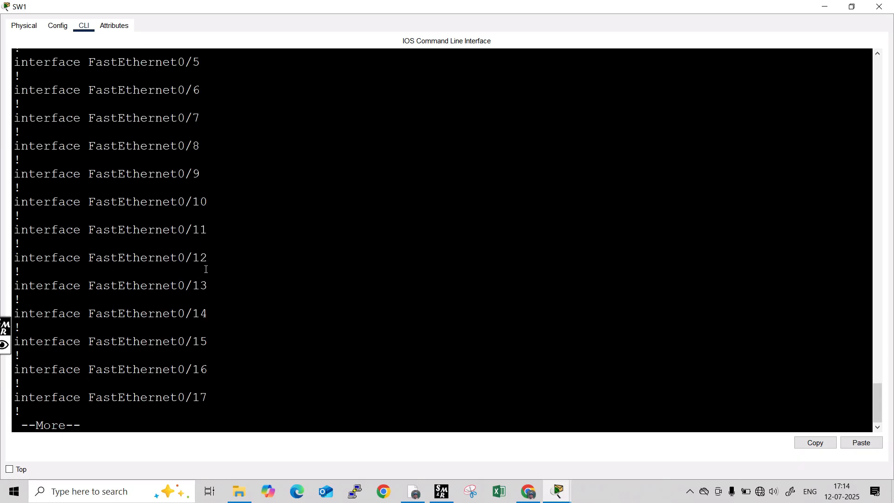
key("Return")
key("Return")
key("Return")
key("Return")
key("Return")
key("Return")
key("Return")
key("Return")
key("Return")
key("Return")
key("Return")
key("Return")
key("Return")
key("Return")
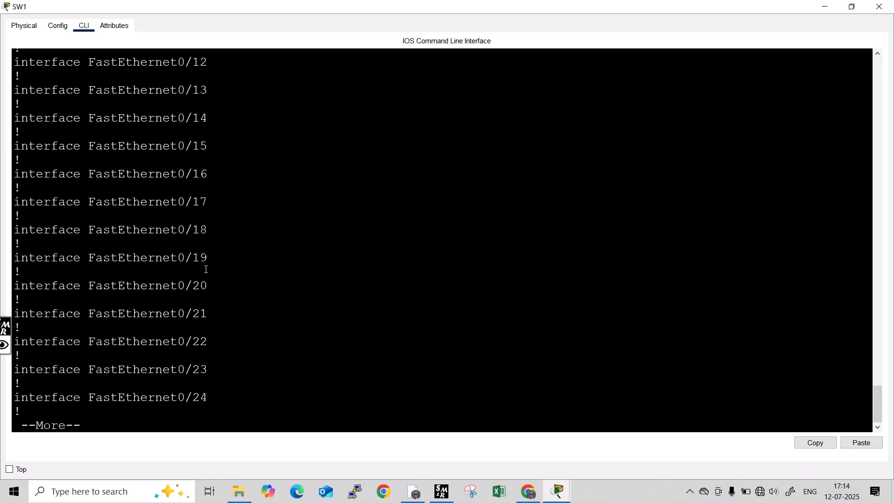
key("Return")
key("Return")
key("Return")
key("Return")
key("Return")
key("Return")
key("Return")
key("Return")
key("Return")
key("Return")
key("Return")
key("Return")
key("Return")
key("Return")
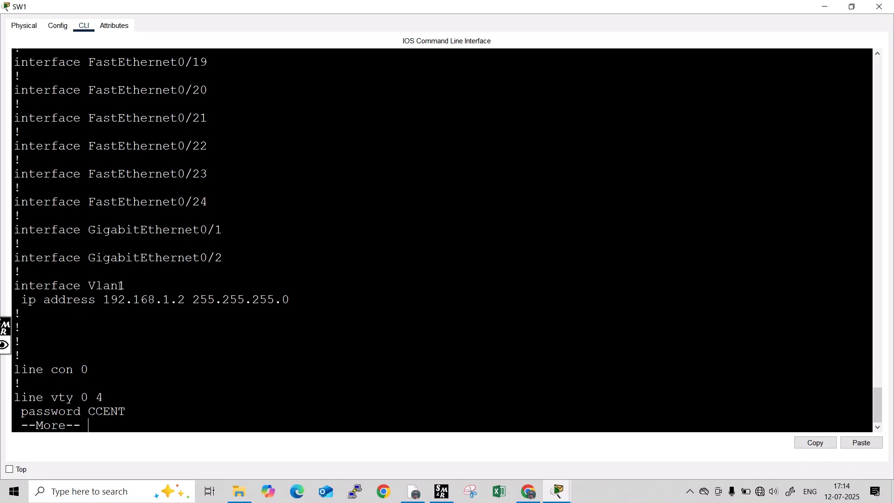
key("Return")
key("Return")
key("Return")
key("Return")
key("Return")
key("Return")
key("Return")
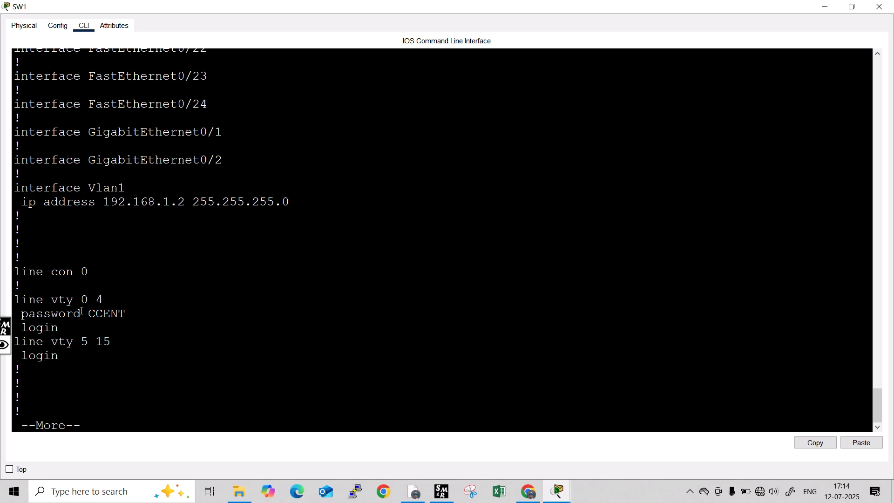
double_click(107, 314)
key("space")
key("Return")
key("Return")
key("Return")
key("Return")
key("Return")
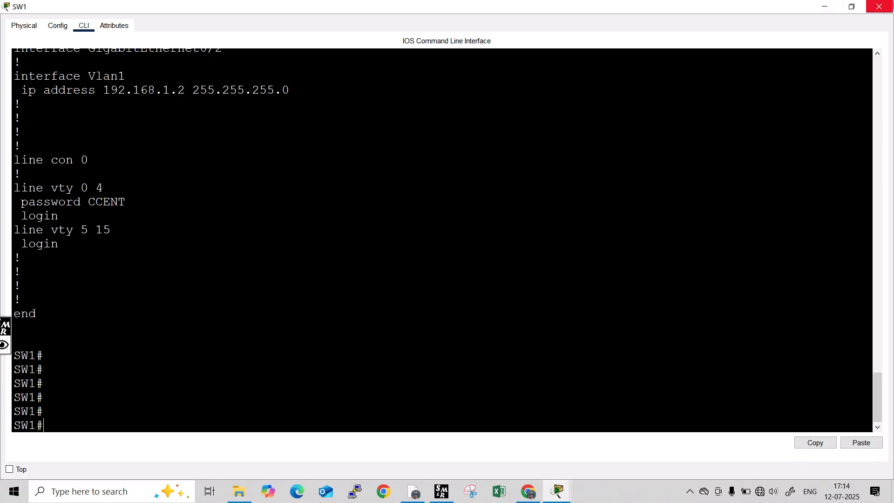
left_click(879, 6)
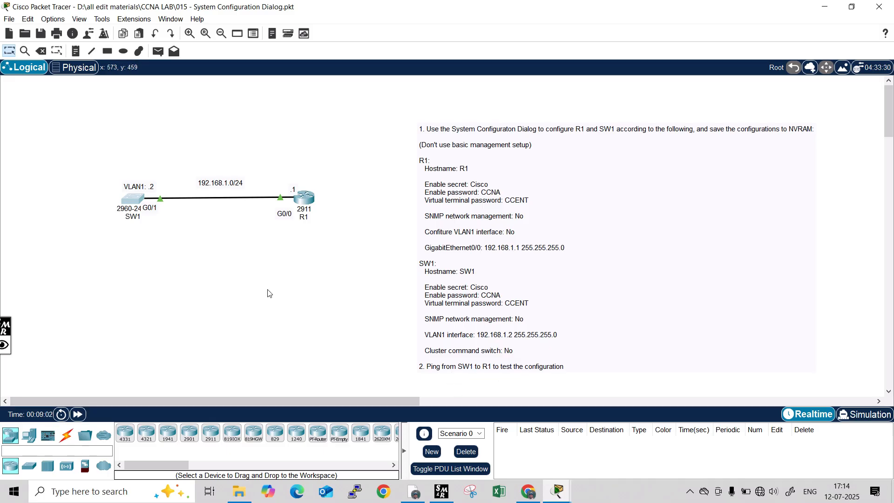
From SW1's console, run ping 192.168.1.1 to reach R1.
left_click(138, 204)
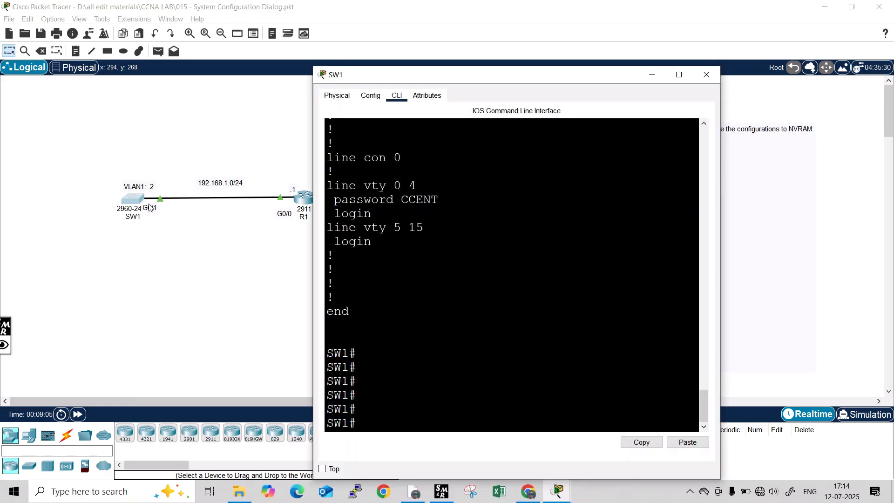
left_click_drag(494, 79, 738, 56)
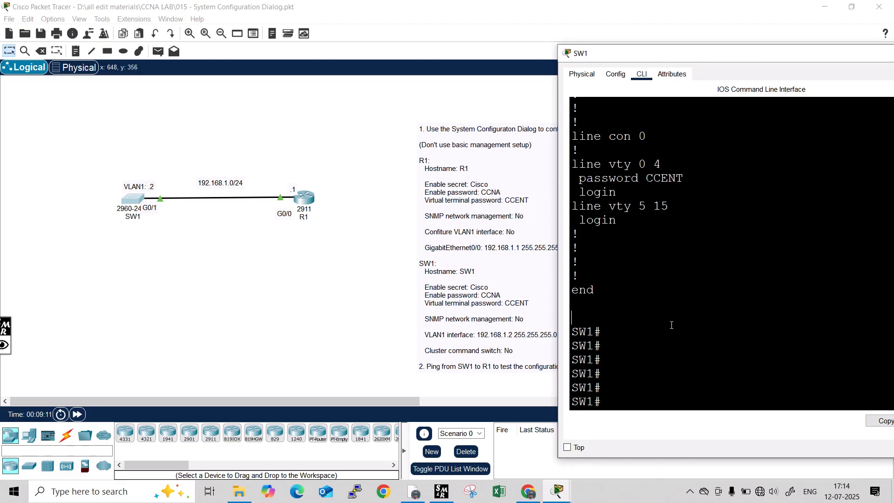
key("Return")
key("Return")
type("ping")
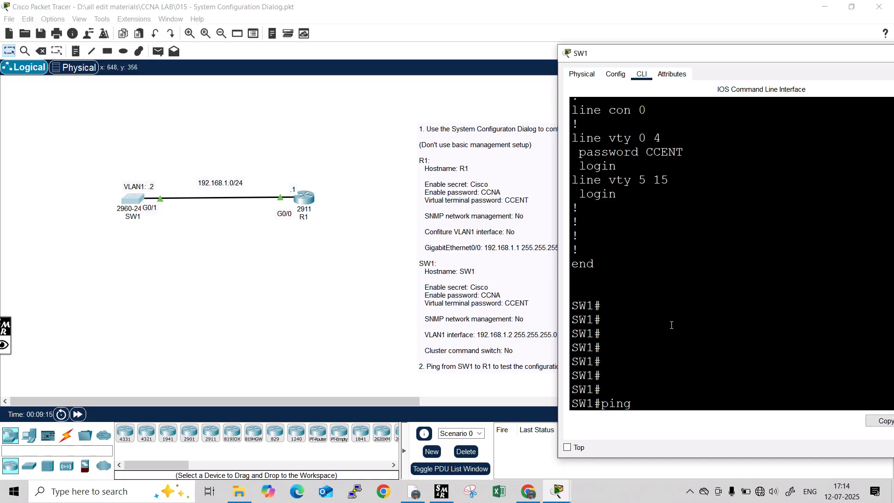
type(" 192.168.1.1")
key("Return")
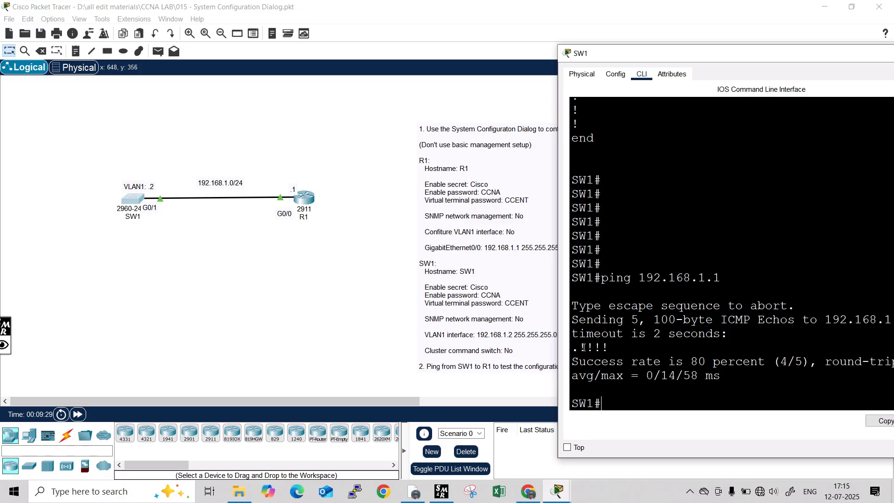
Confirm the 80 percent ping success rate and close the SW1 window.
left_click_drag(580, 347, 729, 386)
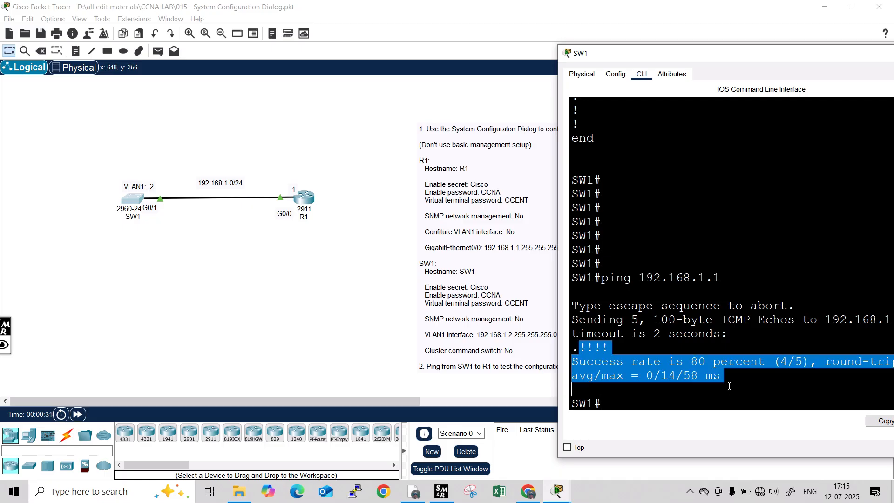
left_click(634, 350)
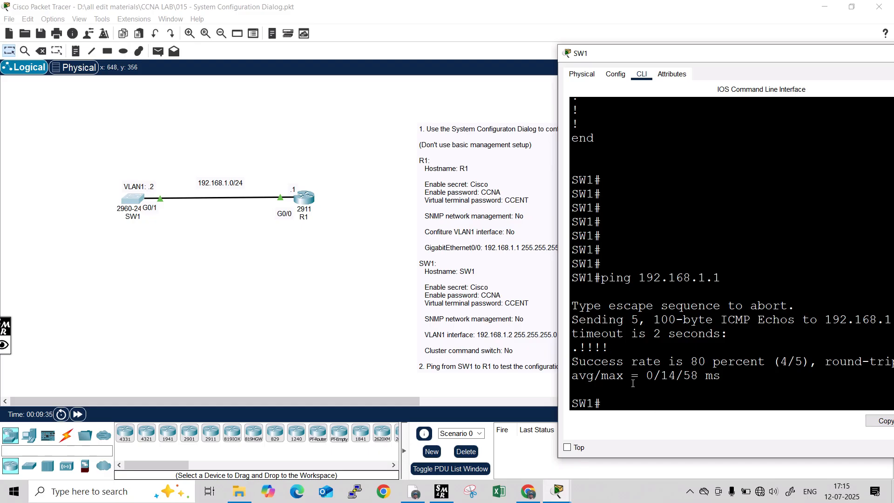
double_click(830, 56)
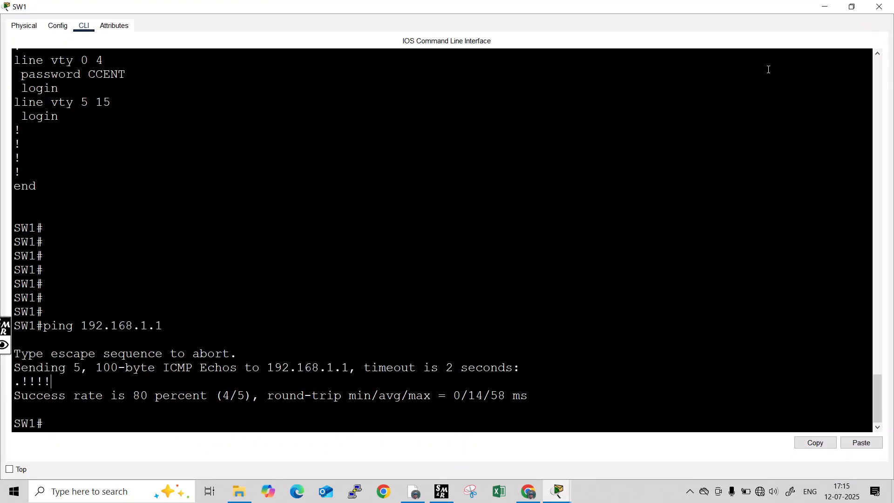
left_click(879, 7)
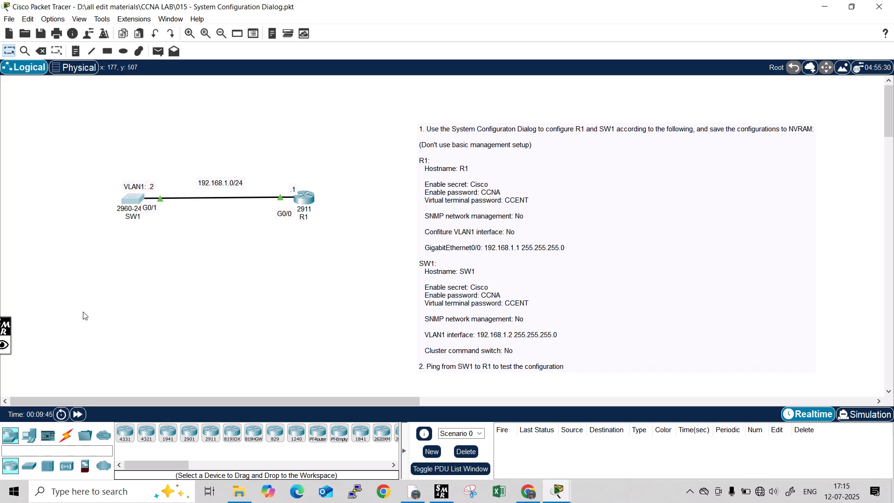
left_click(2, 347)
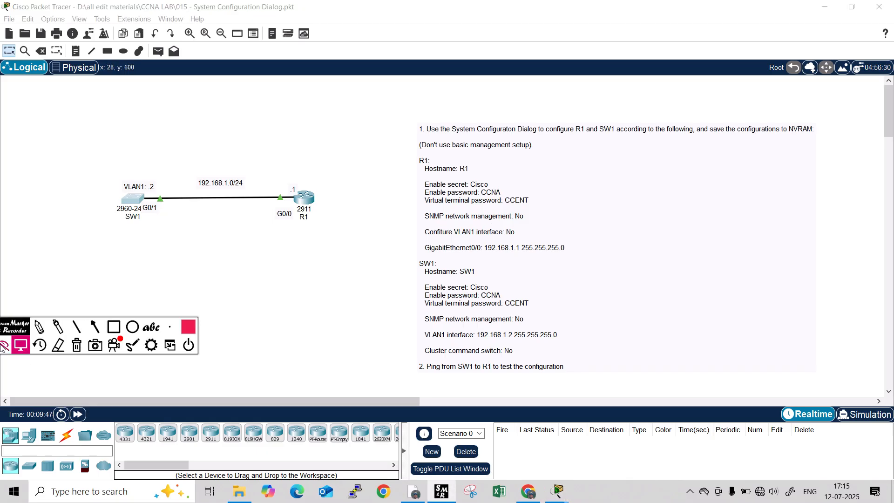